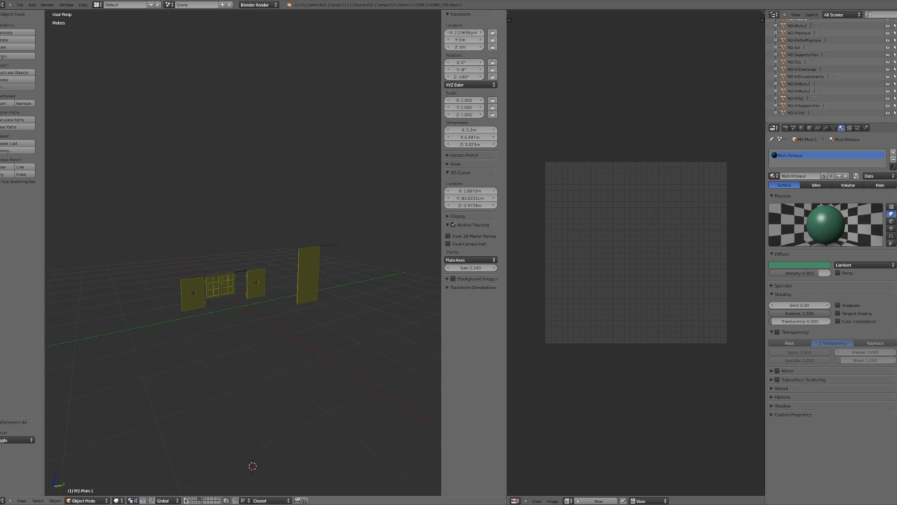
Compare the detailed log walls and posts with their simplified low-poly version by switching the visible layer
{"action": "left_click", "coordinate": [186, 500]}
{"action": "left_click", "coordinate": [185, 503]}
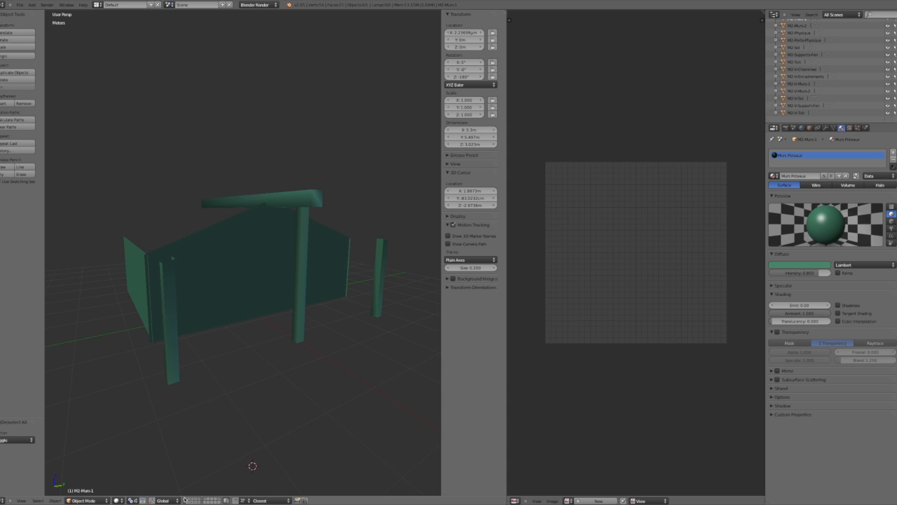
{"action": "left_click", "coordinate": [184, 500]}
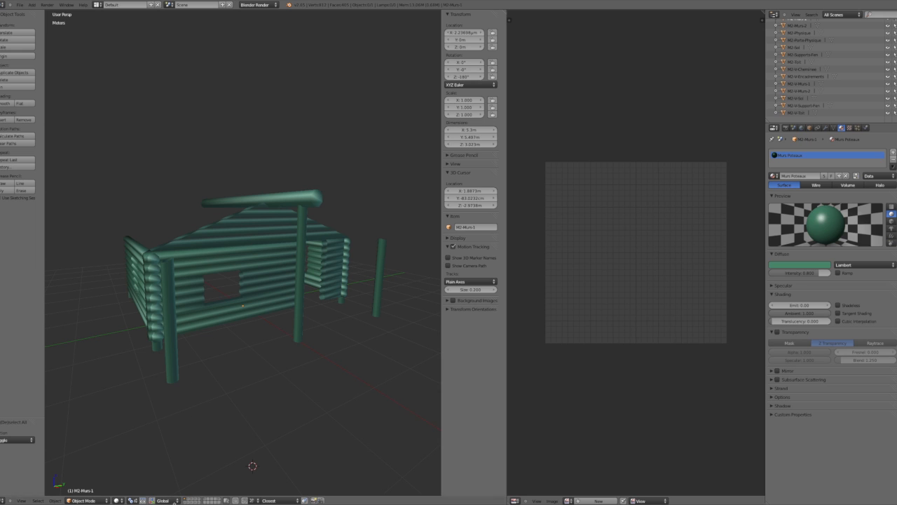
{"action": "left_click", "coordinate": [187, 501]}
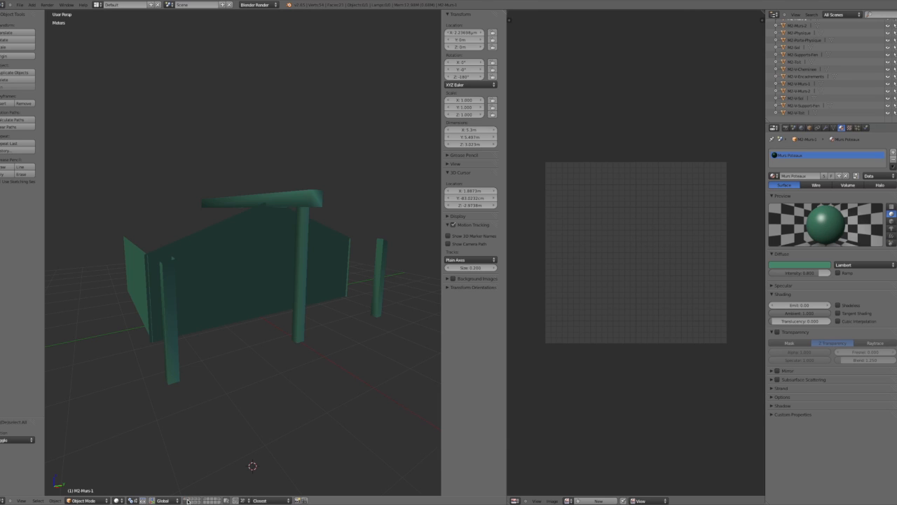
Compare the detailed and simplified versions of the separate gable-shaped wall, and of the roof, floor and chimney
{"action": "left_click", "coordinate": [188, 500]}
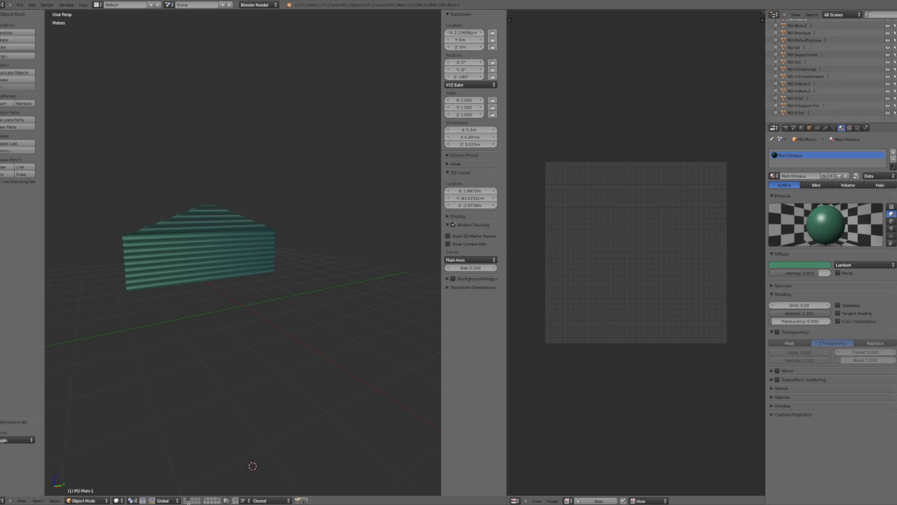
{"action": "left_click", "coordinate": [191, 500]}
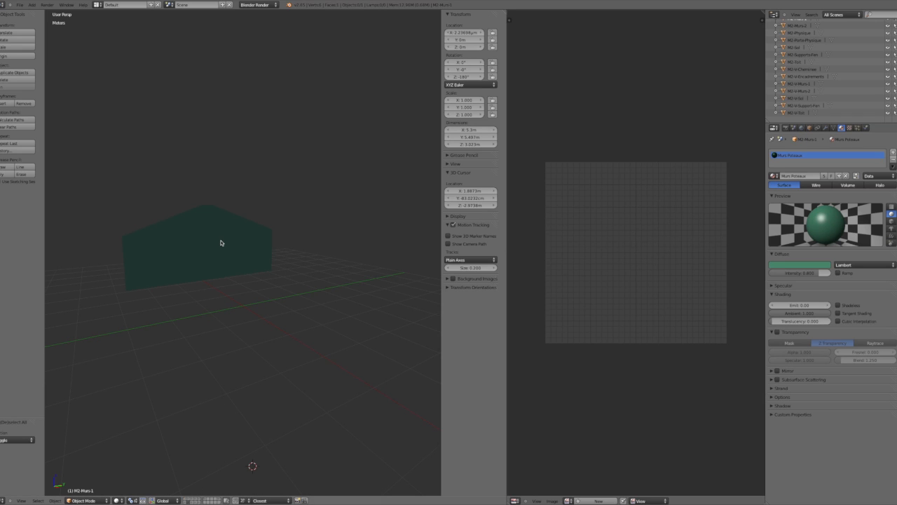
{"action": "left_click", "coordinate": [190, 500]}
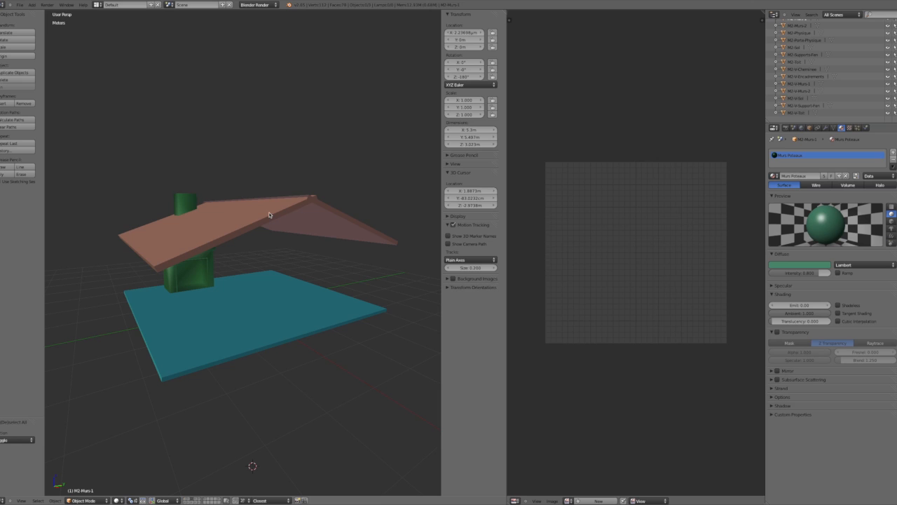
{"action": "left_click", "coordinate": [192, 501]}
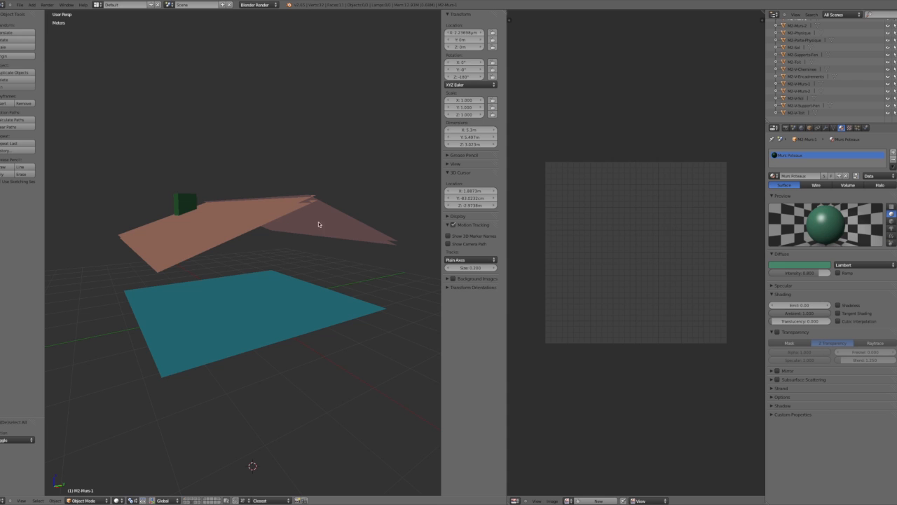
Compare the simplified window and door frames with their detailed version
{"action": "left_click", "coordinate": [196, 499]}
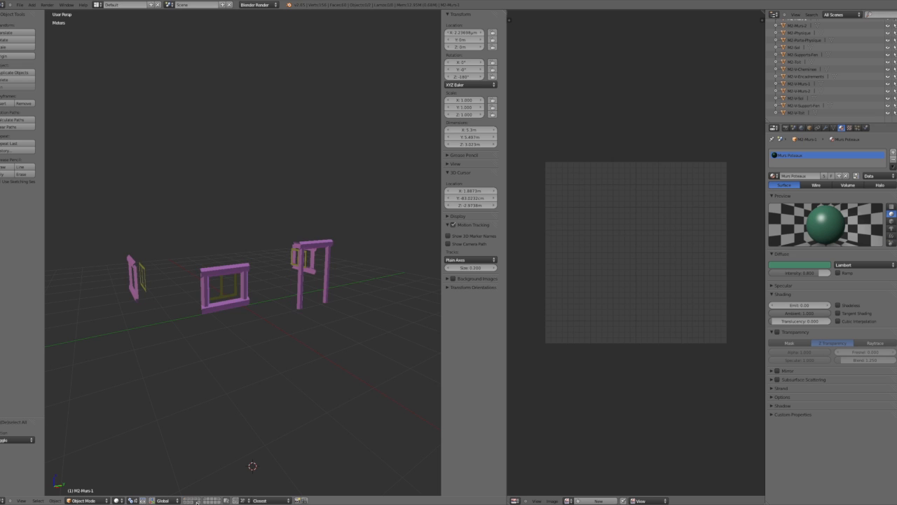
{"action": "middle_click_drag", "start_coordinate": [303, 261], "coordinate": [326, 297]}
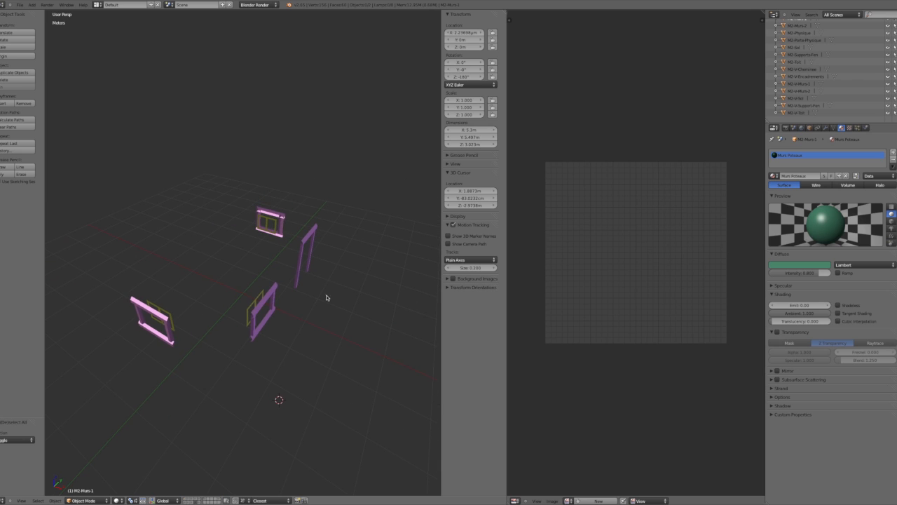
{"action": "left_click", "coordinate": [197, 500]}
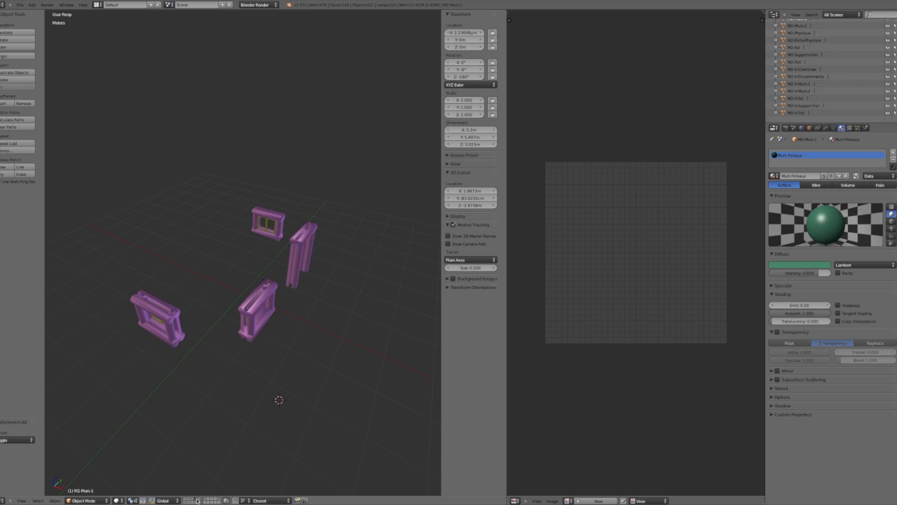
{"action": "left_click", "coordinate": [195, 500]}
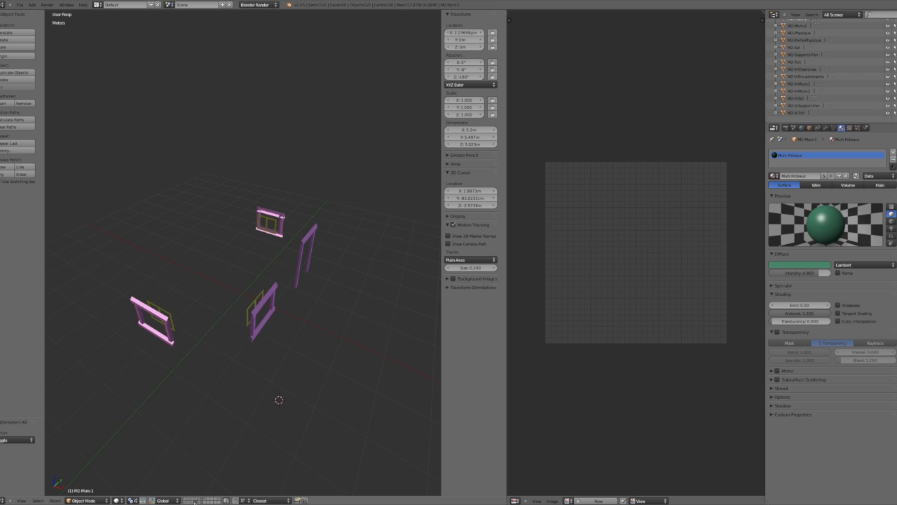
Show the layer with the detailed door, window panes and shutters and examine their geometry up close
{"action": "left_click", "coordinate": [200, 500]}
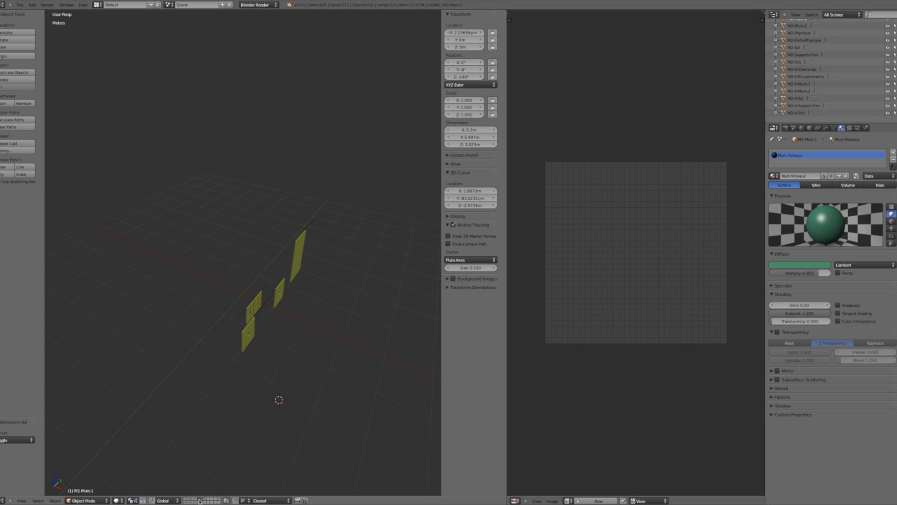
{"action": "scroll", "coordinate": [278, 312], "scroll_direction": "up", "scroll_amount": 4}
{"action": "middle_click_drag", "start_coordinate": [275, 406], "coordinate": [254, 412]}
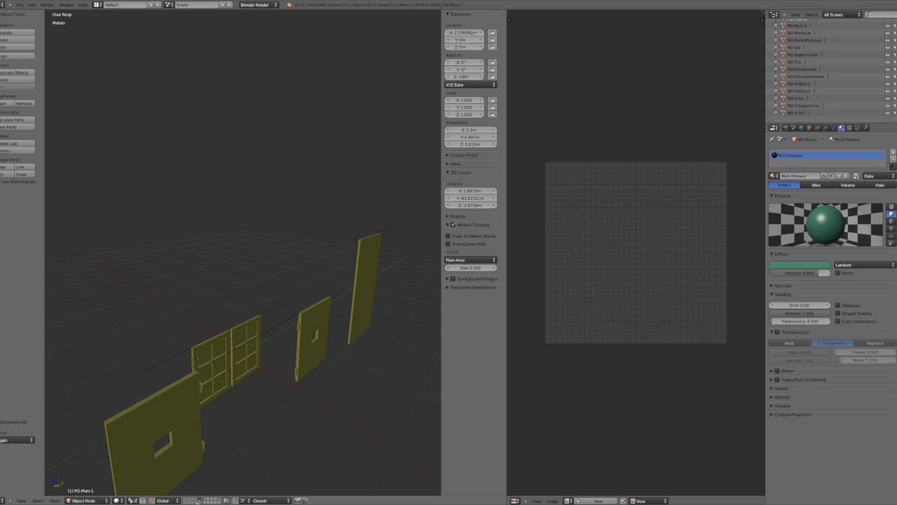
{"action": "scroll", "coordinate": [222, 346], "scroll_direction": "up", "scroll_amount": 4}
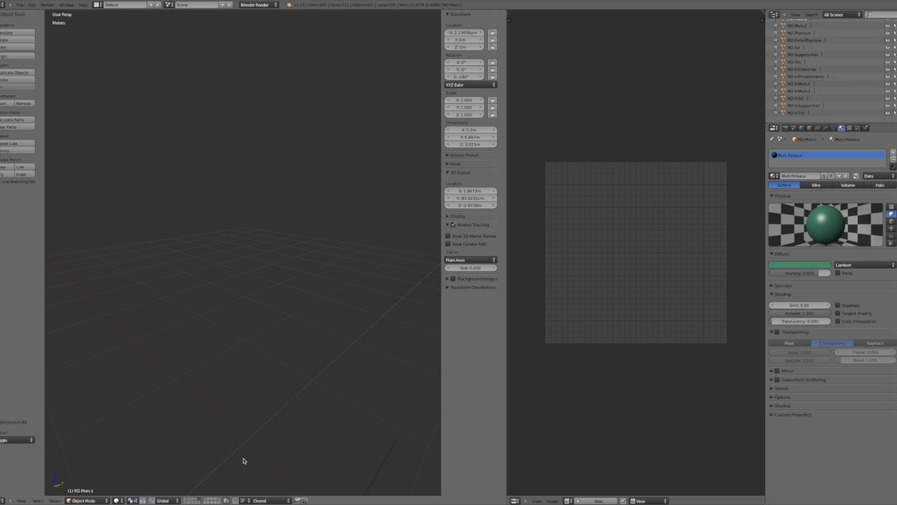
{"action": "scroll", "coordinate": [247, 357], "scroll_direction": "down", "scroll_amount": 5}
{"action": "mouse_move", "coordinate": [255, 352]}
{"action": "middle_mouse_down"}
{"action": "mouse_move", "coordinate": [286, 355]}
{"action": "mouse_move", "coordinate": [311, 372]}
{"action": "mouse_move", "coordinate": [266, 345]}
{"action": "mouse_move", "coordinate": [243, 344]}
{"action": "middle_mouse_up"}
{"action": "scroll", "coordinate": [243, 344], "scroll_direction": "down", "scroll_amount": 2}
{"action": "scroll", "coordinate": [243, 344], "scroll_direction": "up", "scroll_amount": 2}
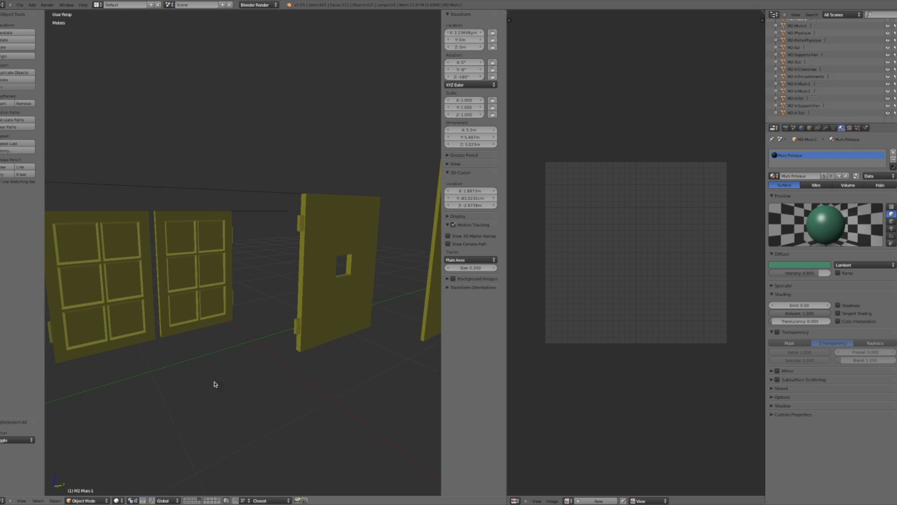
Examine the simplified door, windows and shutters from several angles, then show their detailed version again
{"action": "left_click", "coordinate": [216, 500]}
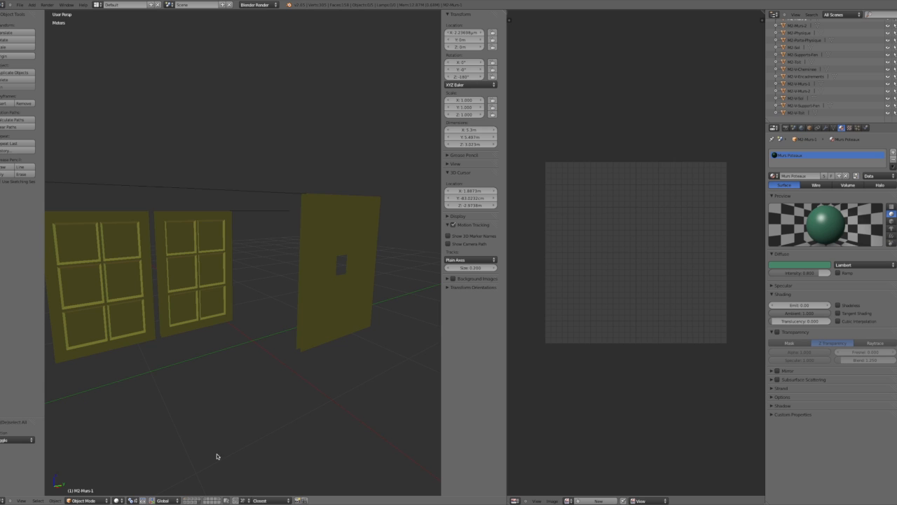
{"action": "middle_click_drag", "start_coordinate": [246, 391], "coordinate": [275, 395]}
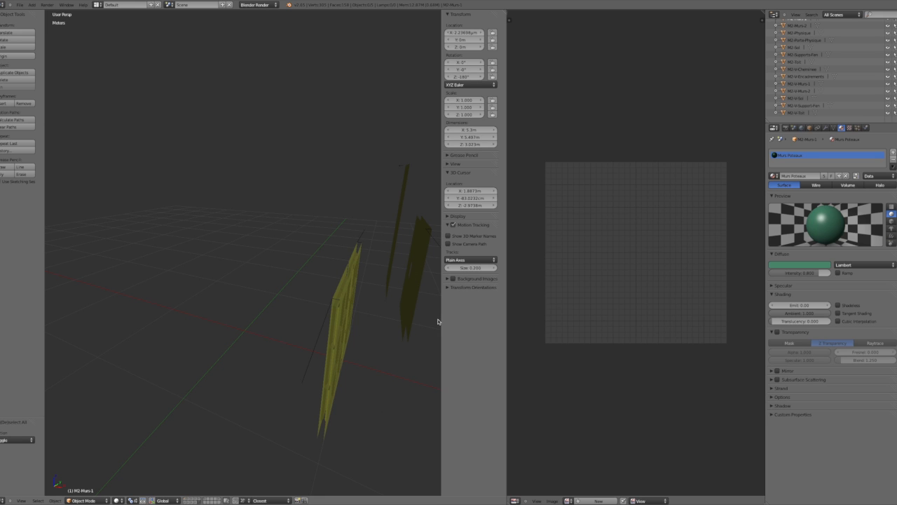
{"action": "middle_click_drag", "start_coordinate": [383, 360], "coordinate": [178, 321]}
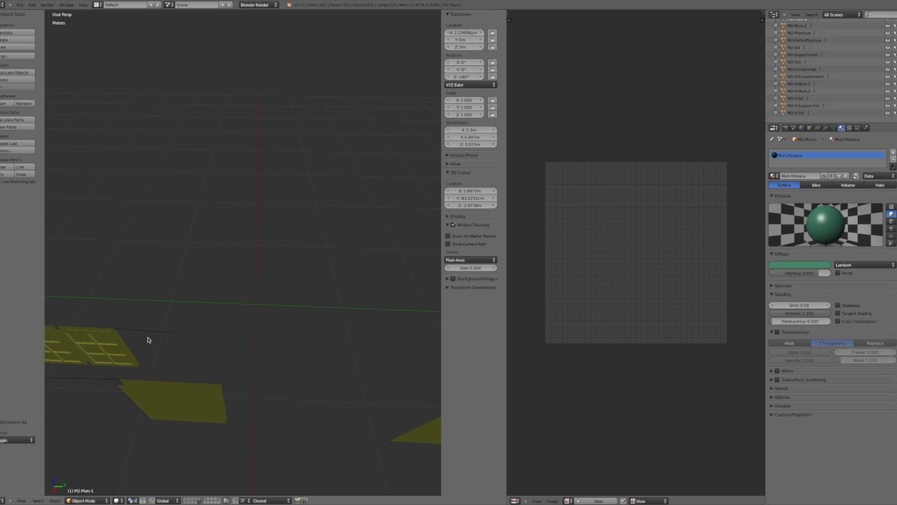
{"action": "scroll", "coordinate": [176, 341], "scroll_direction": "down", "scroll_amount": 1}
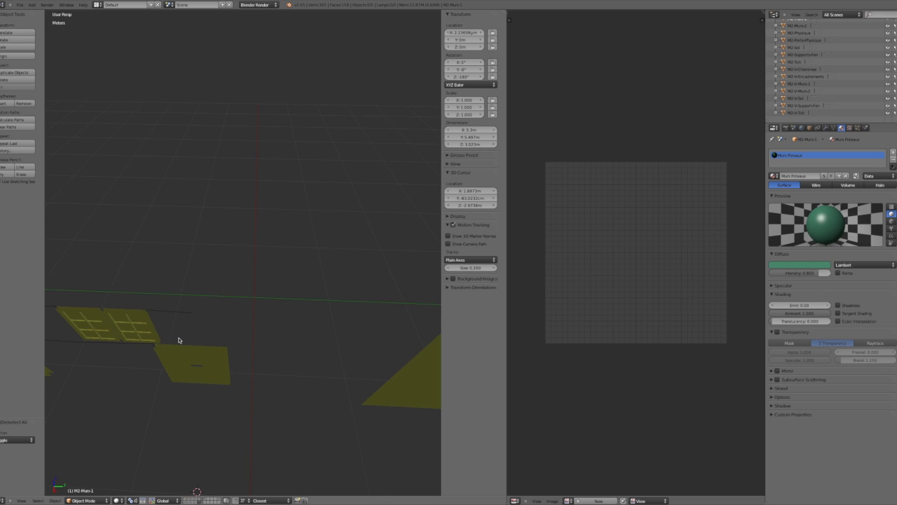
{"action": "scroll", "coordinate": [220, 346], "scroll_direction": "down", "scroll_amount": 2}
{"action": "middle_click_drag", "start_coordinate": [227, 349], "coordinate": [272, 347]}
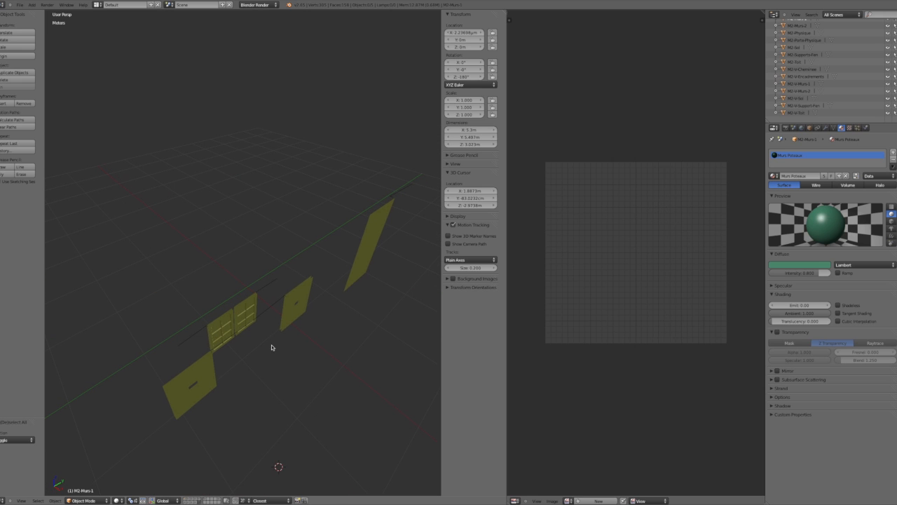
{"action": "left_click", "coordinate": [199, 499]}
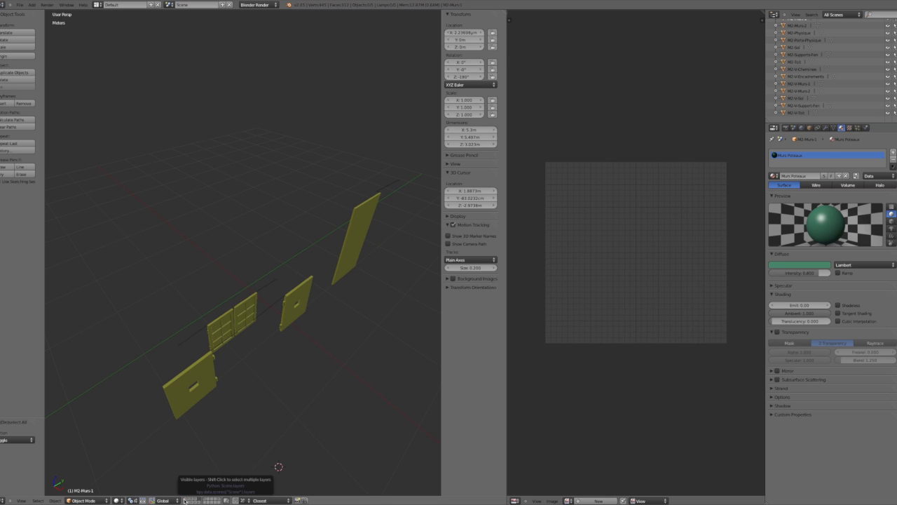
Inspect the log walls' interior and window openings, then view the simplified walls from outside
{"action": "left_click", "coordinate": [184, 500]}
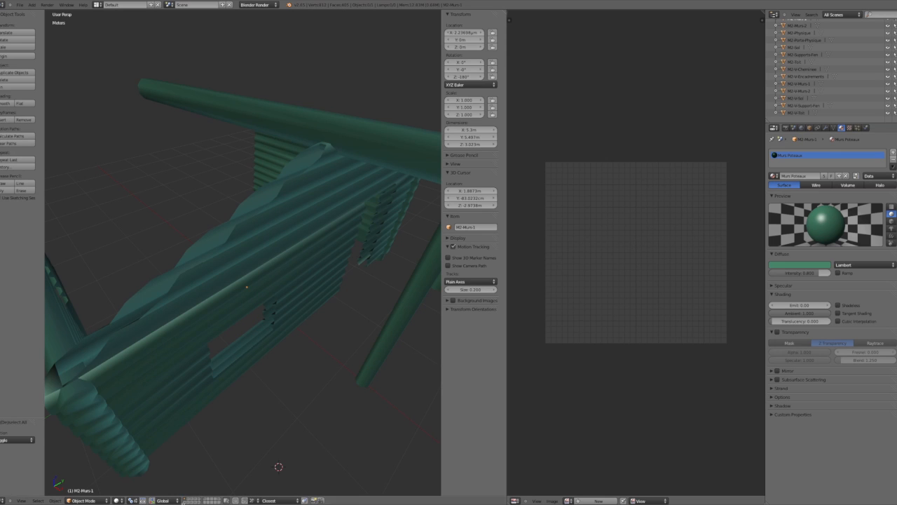
{"action": "left_click", "coordinate": [184, 499]}
{"action": "middle_click_drag", "start_coordinate": [250, 437], "coordinate": [319, 455]}
{"action": "left_click", "coordinate": [186, 500]}
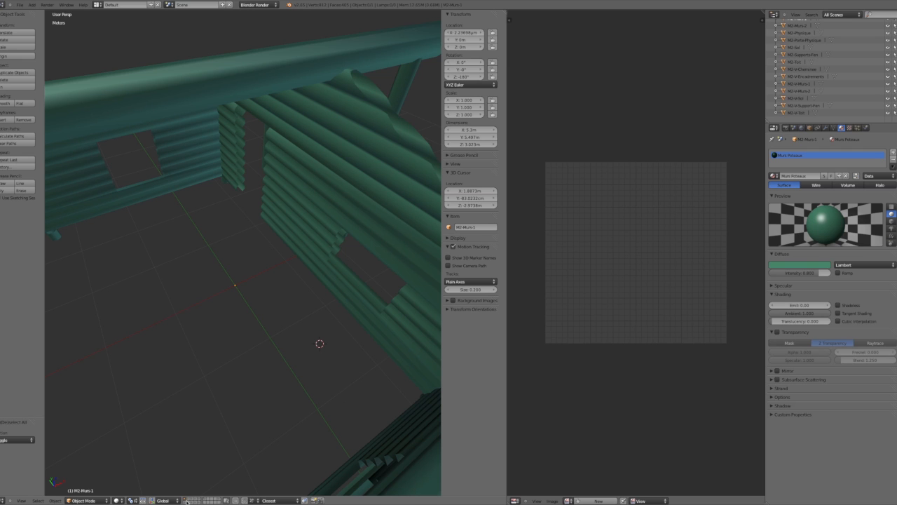
{"action": "left_click", "coordinate": [186, 500]}
{"action": "middle_click_drag", "start_coordinate": [271, 382], "coordinate": [141, 370]}
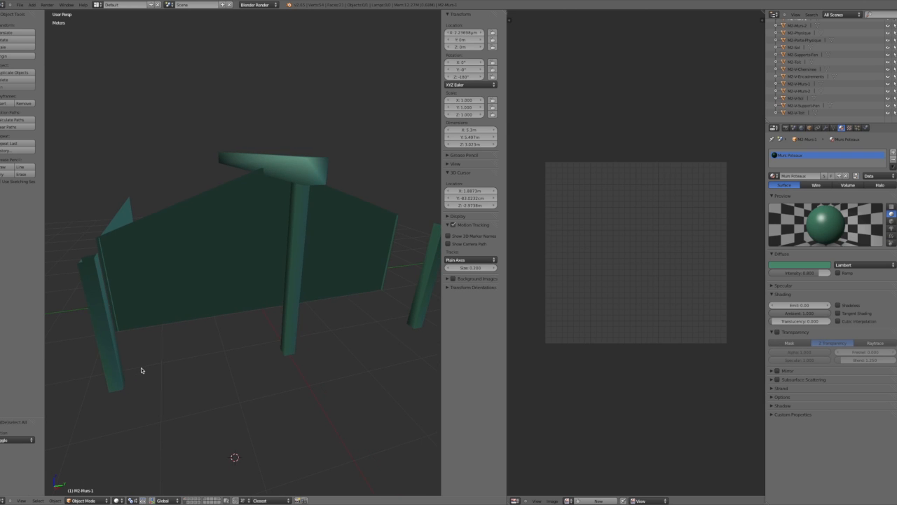
Show the physics mesh of the house and examine its walls, posts and ridge beam from all around
{"action": "left_click", "coordinate": [205, 500]}
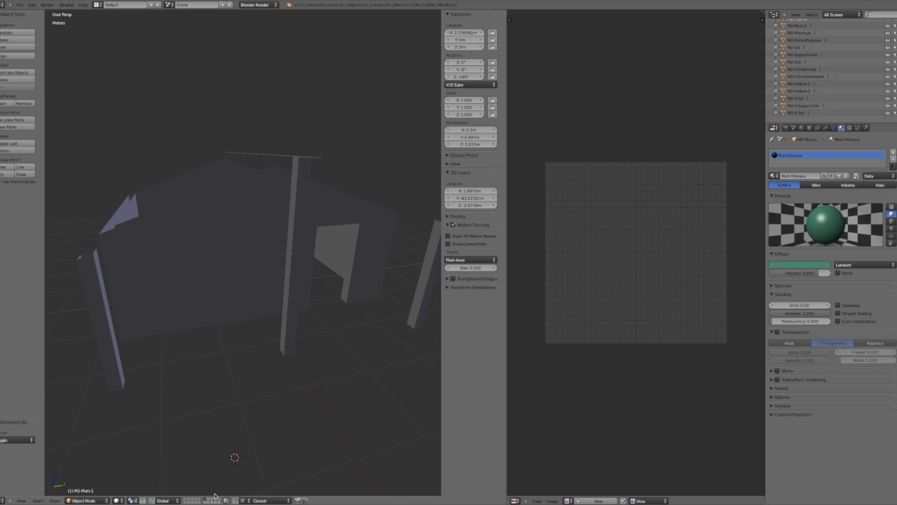
{"action": "middle_click_drag", "start_coordinate": [254, 416], "coordinate": [278, 425]}
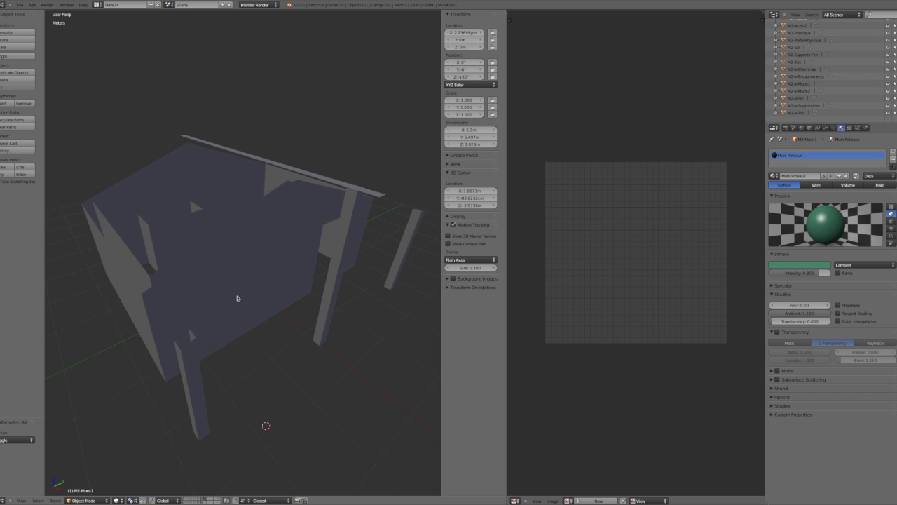
{"action": "middle_click_drag", "start_coordinate": [248, 286], "coordinate": [310, 301]}
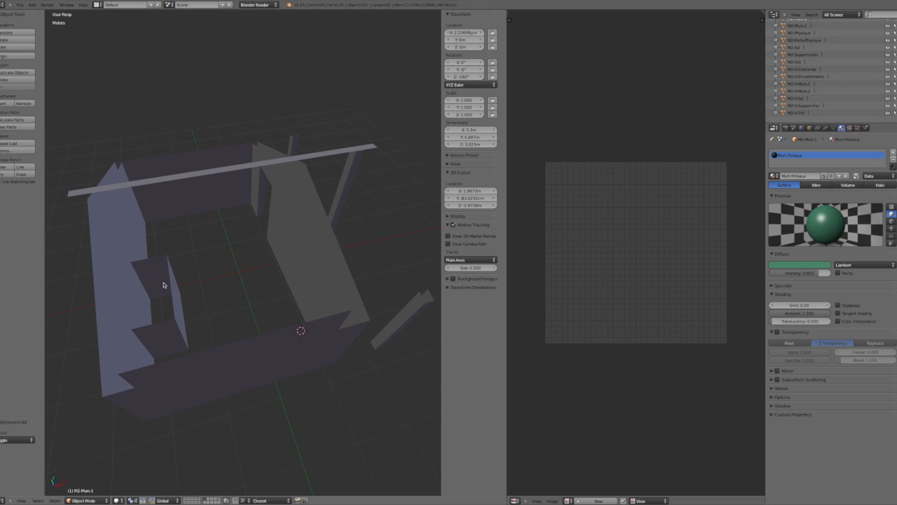
{"action": "middle_click_drag", "start_coordinate": [215, 295], "coordinate": [99, 277]}
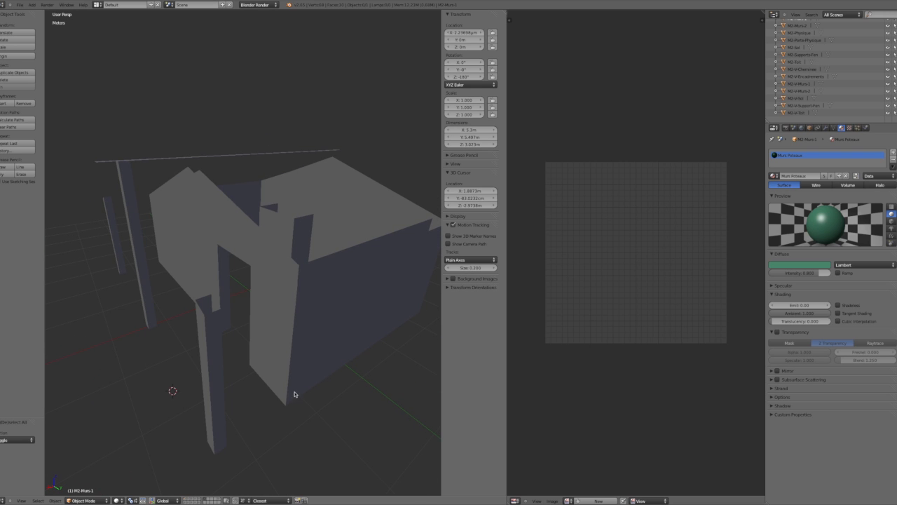
{"action": "middle_click_drag", "start_coordinate": [220, 350], "coordinate": [313, 367]}
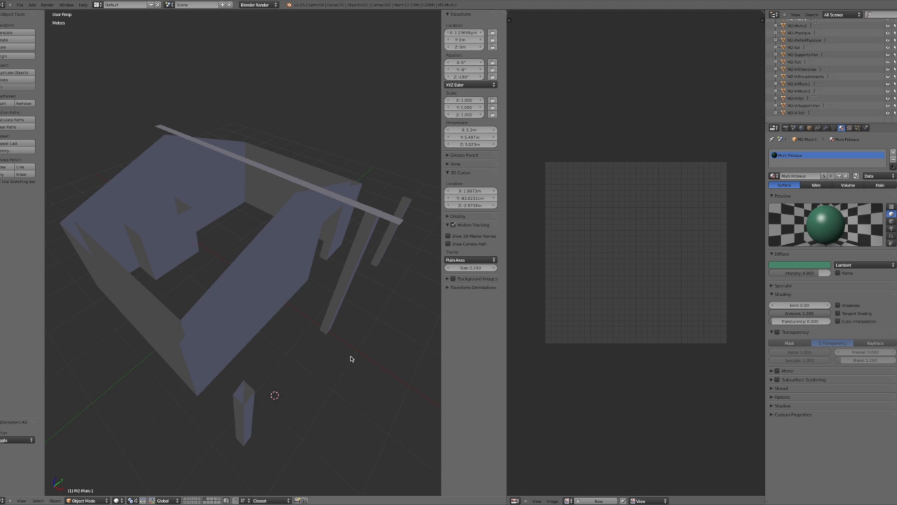
{"action": "middle_click_drag", "start_coordinate": [351, 358], "coordinate": [295, 343]}
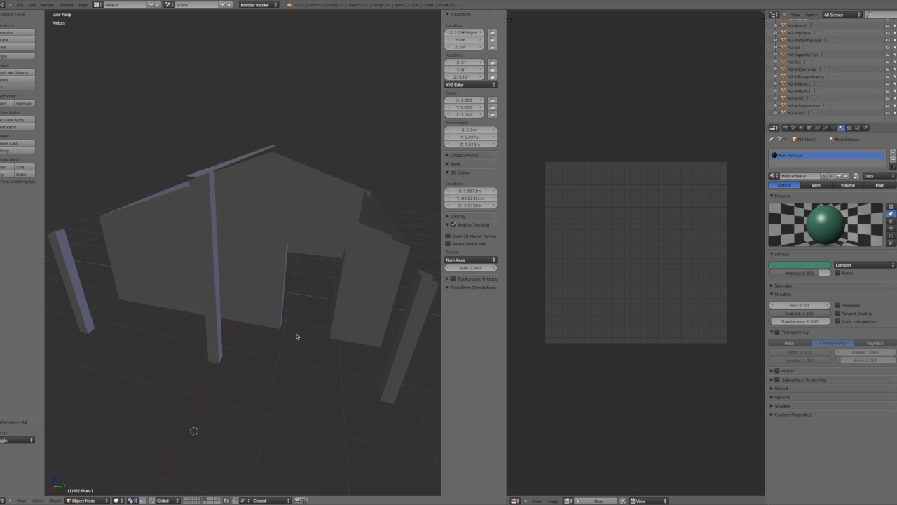
View the door's separate physics mesh on its own, then return to the physics mesh of the house
{"action": "key", "text": "KP_Divide"}
{"action": "middle_click_drag", "start_coordinate": [366, 325], "coordinate": [281, 314]}
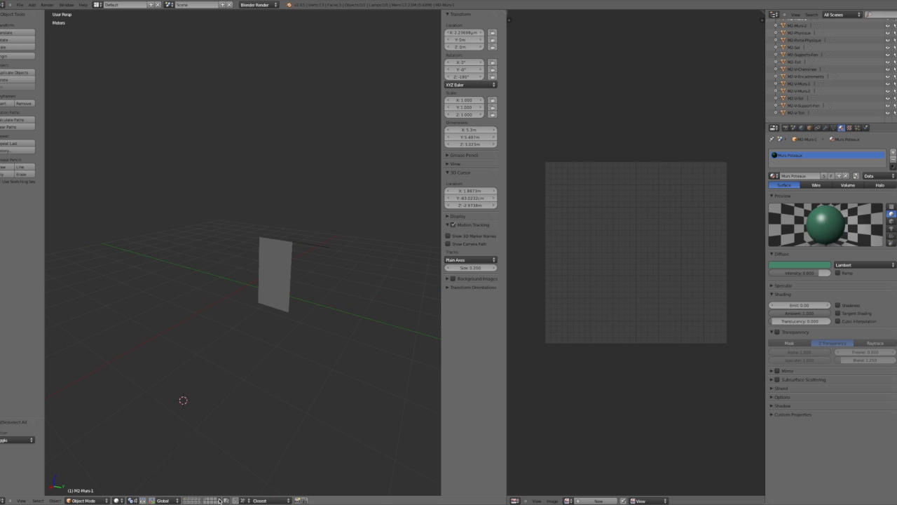
{"action": "scroll", "coordinate": [229, 427], "scroll_direction": "up", "scroll_amount": 2}
{"action": "middle_click_drag", "start_coordinate": [284, 360], "coordinate": [322, 384]}
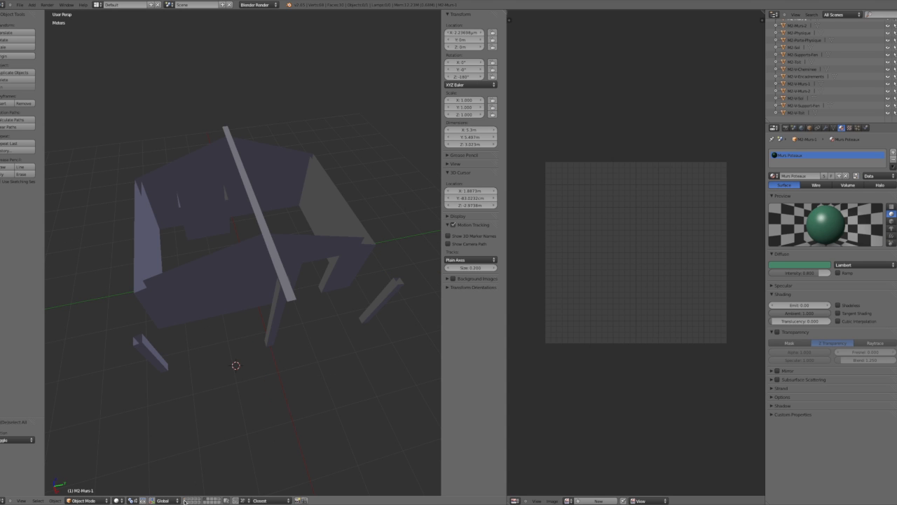
Show the detailed log walls once more, then switch to the simplified walls and view them from above
{"action": "left_click", "coordinate": [186, 500]}
{"action": "middle_click_drag", "start_coordinate": [239, 286], "coordinate": [249, 369]}
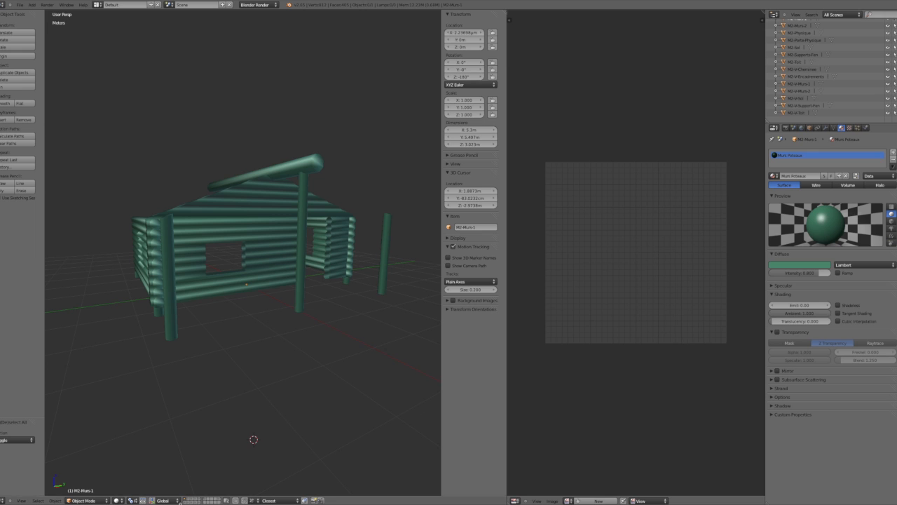
{"action": "left_click", "coordinate": [184, 500]}
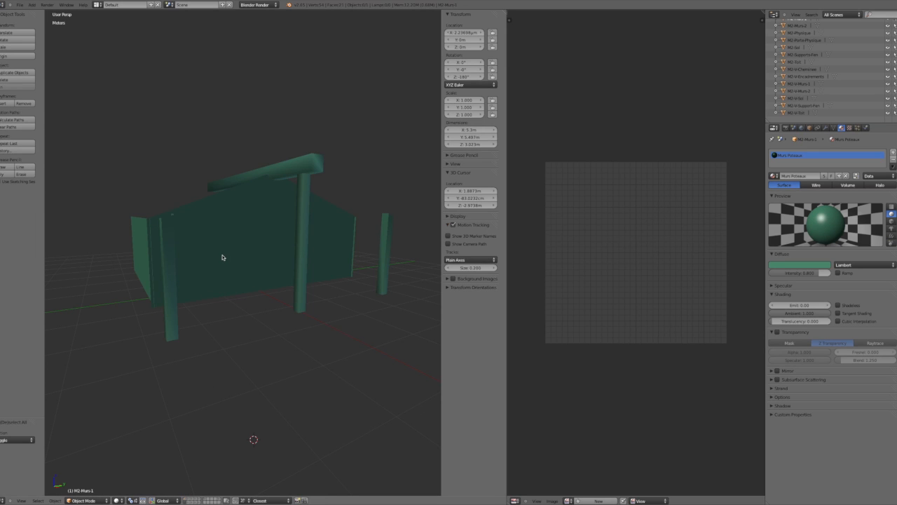
{"action": "middle_click_drag", "start_coordinate": [222, 257], "coordinate": [224, 281]}
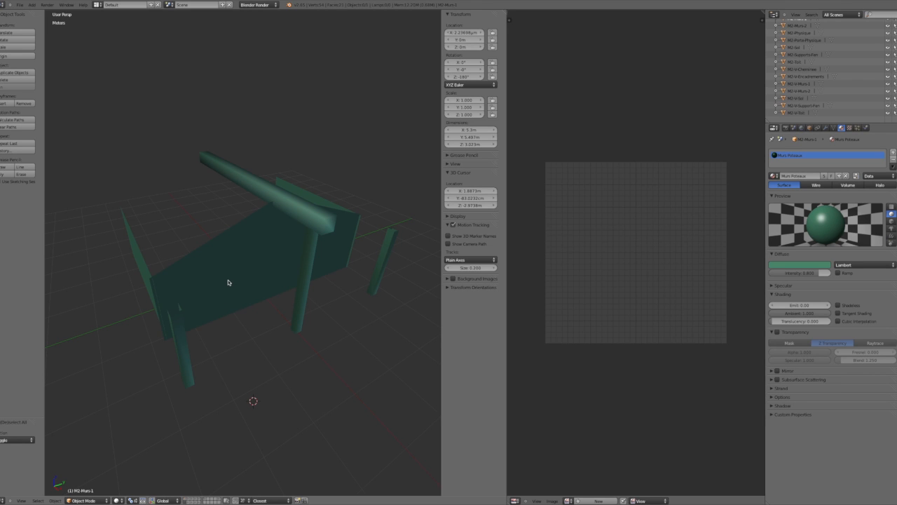
Show the detailed log walls together with the door and window layer, and view them from above
{"action": "left_click", "coordinate": [186, 500]}
{"action": "middle_click_drag", "start_coordinate": [246, 269], "coordinate": [236, 249]}
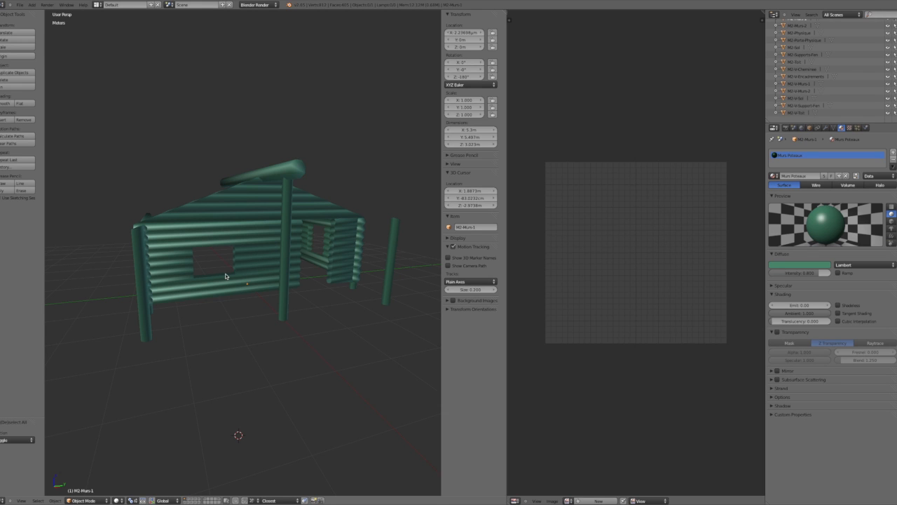
{"action": "left_click", "coordinate": [199, 498], "text": "shift"}
{"action": "middle_click_drag", "start_coordinate": [322, 274], "coordinate": [341, 305]}
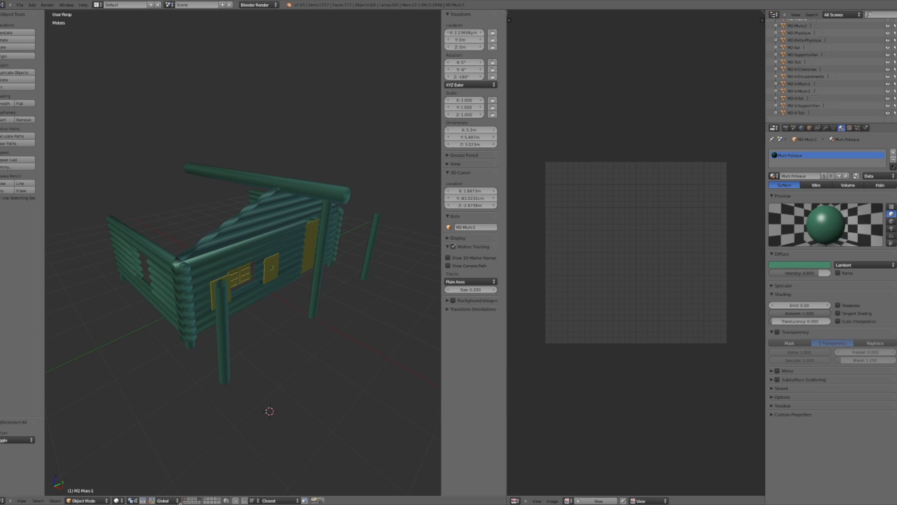
Show only the simplified walls and check their UV layout in Edit Mode
{"action": "left_click", "coordinate": [185, 502]}
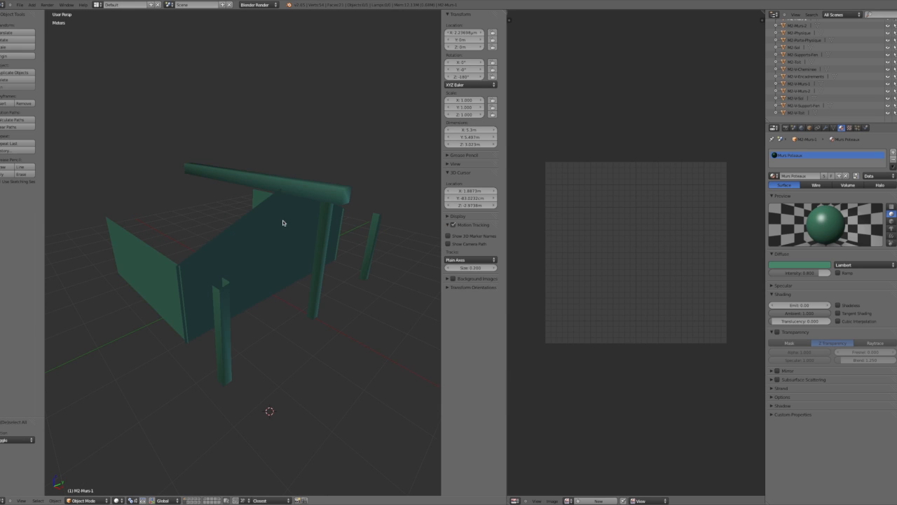
{"action": "right_click", "coordinate": [254, 243]}
{"action": "key", "text": "Tab"}
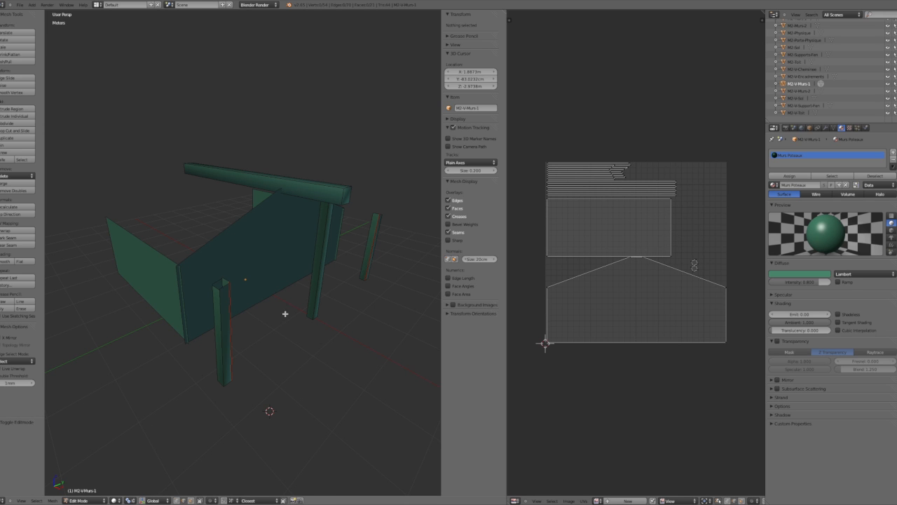
{"action": "key", "text": "Tab"}
Switch to the detailed log walls and check their UV layout in Edit Mode for comparison
{"action": "left_click", "coordinate": [192, 498]}
{"action": "right_click", "coordinate": [258, 226]}
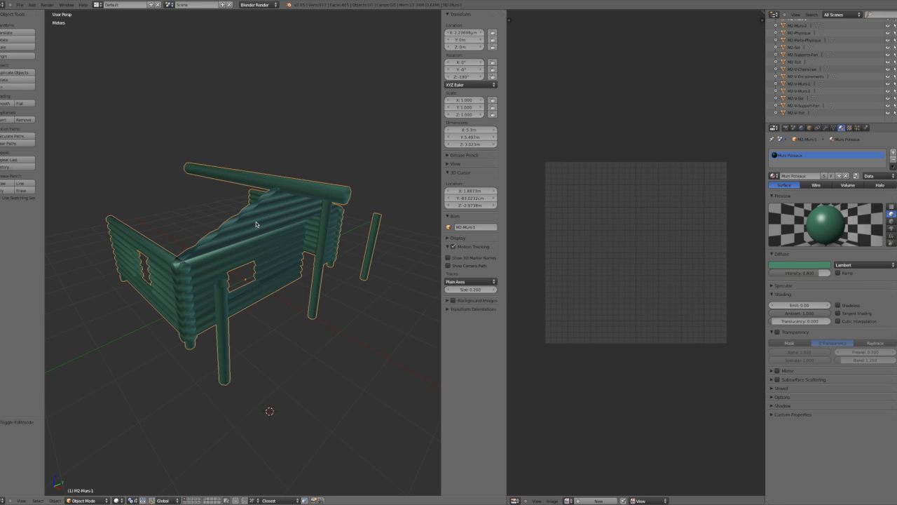
{"action": "key", "text": "Tab"}
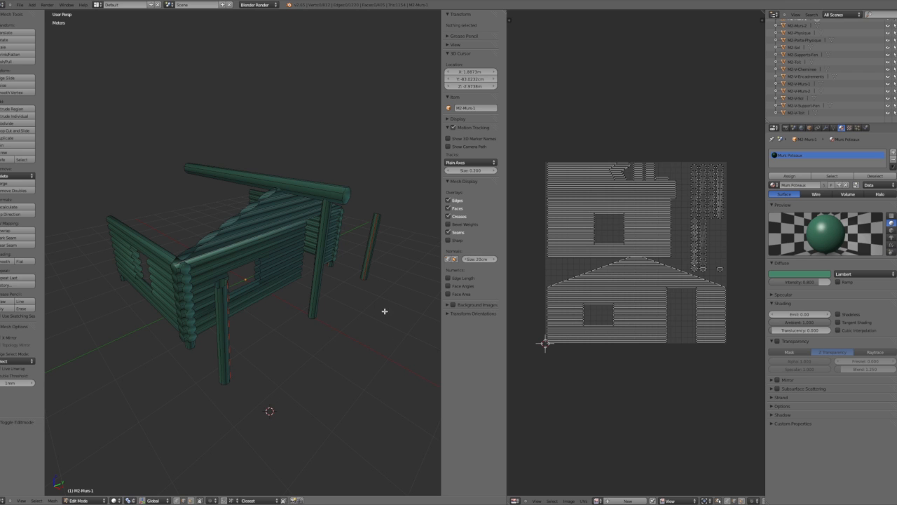
{"action": "key", "text": "Tab"}
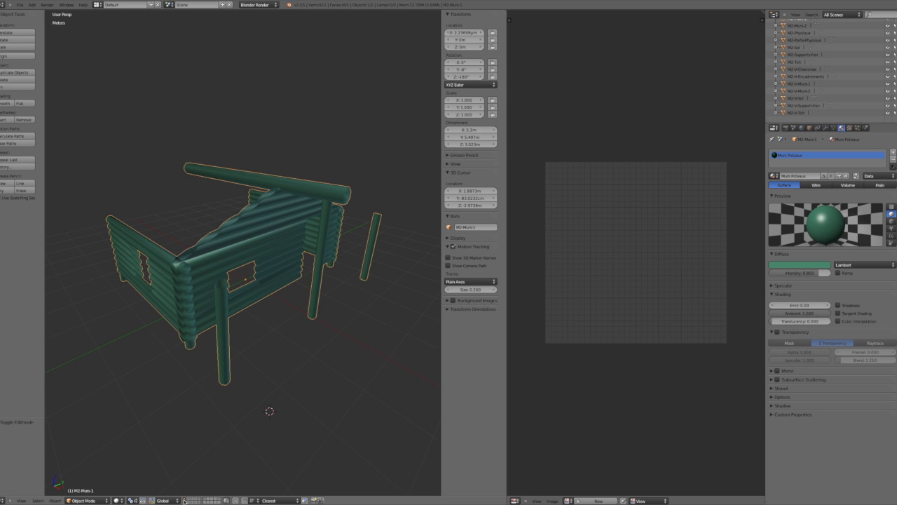
Return to the simplified walls and bring up their UV layout once more
{"action": "left_click", "coordinate": [186, 500]}
{"action": "right_click", "coordinate": [246, 232]}
{"action": "key", "text": "Tab"}
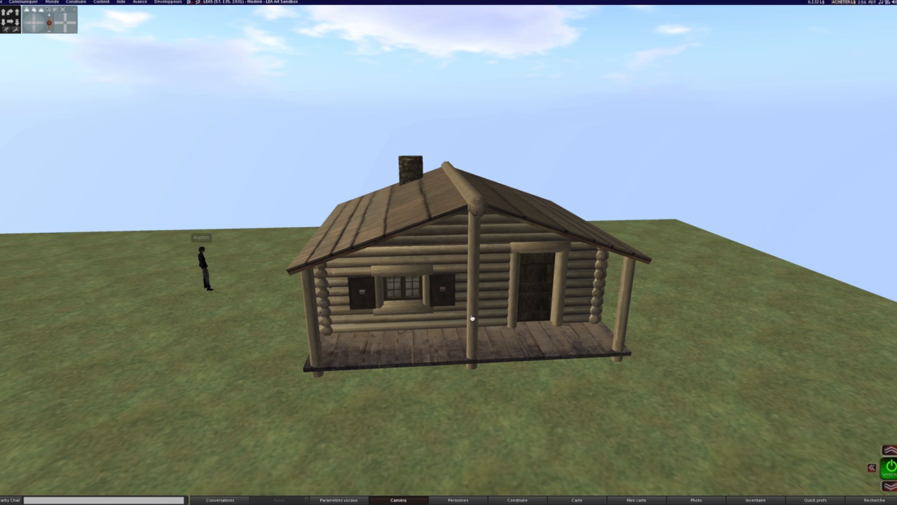
Switch to the Second Life viewer and look at the finished cabin's front from progressively greater distances
{"action": "left_click", "coordinate": [429, 293], "text": "alt"}
{"action": "left_click_drag", "start_coordinate": [420, 282], "coordinate": [376, 435], "text": "alt"}
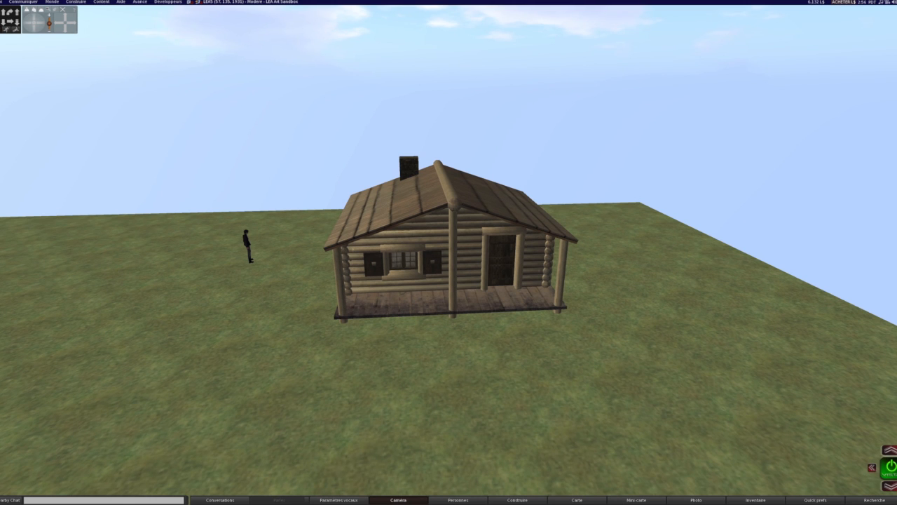
{"action": "left_click_drag", "start_coordinate": [461, 255], "coordinate": [450, 256], "text": "alt"}
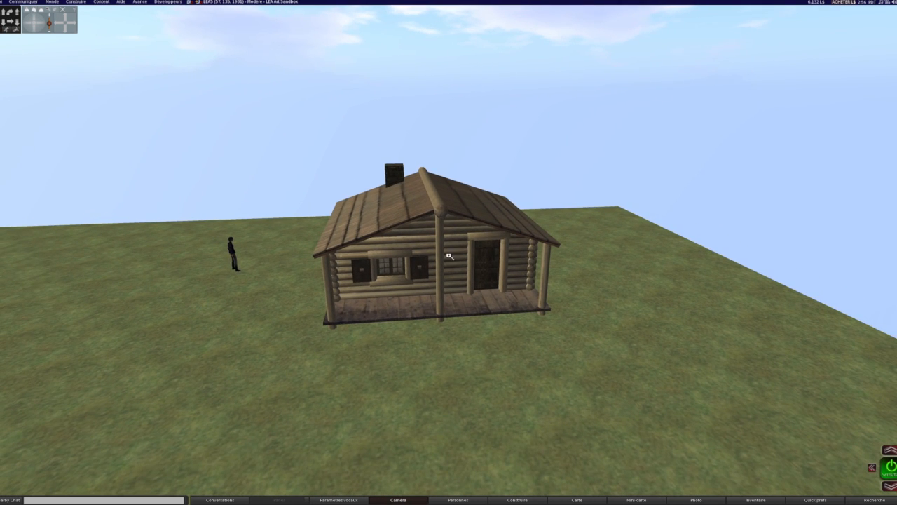
{"action": "left_click", "coordinate": [33, 29]}
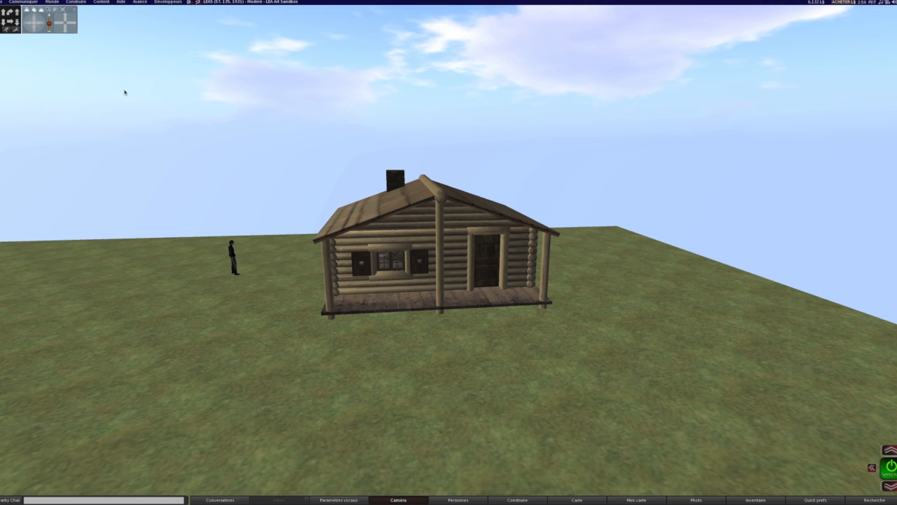
{"action": "left_click_drag", "start_coordinate": [410, 262], "coordinate": [407, 290], "text": "alt"}
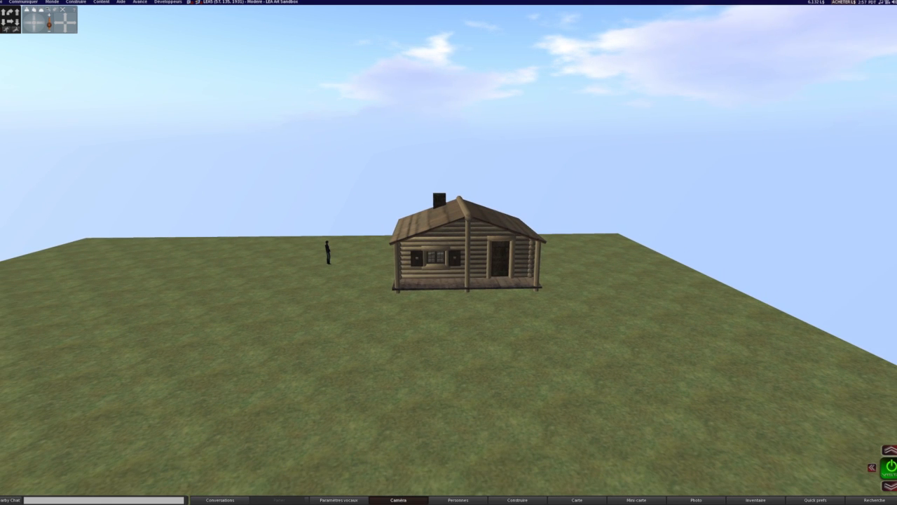
{"action": "left_click_drag", "start_coordinate": [407, 290], "coordinate": [407, 311], "text": "alt"}
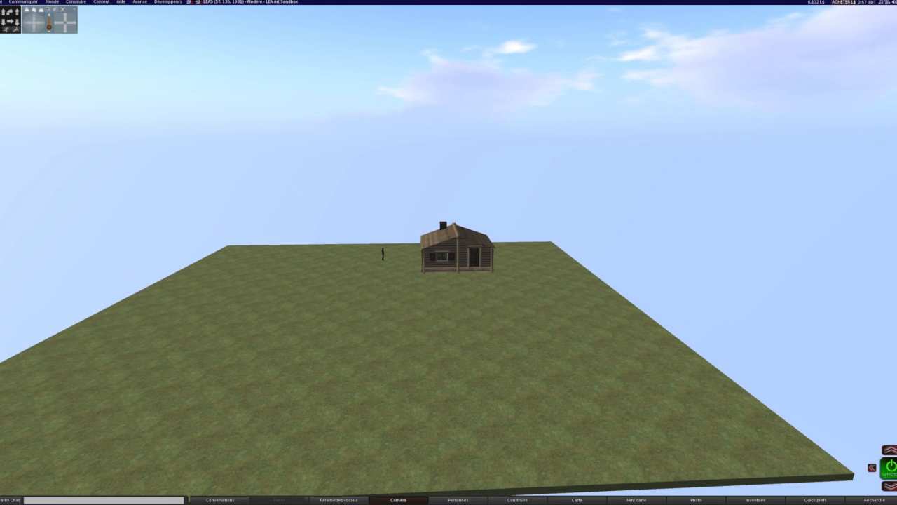
Examine the distant cabin's window and door, then move back in close to its front
{"action": "mouse_move", "coordinate": [449, 258]}
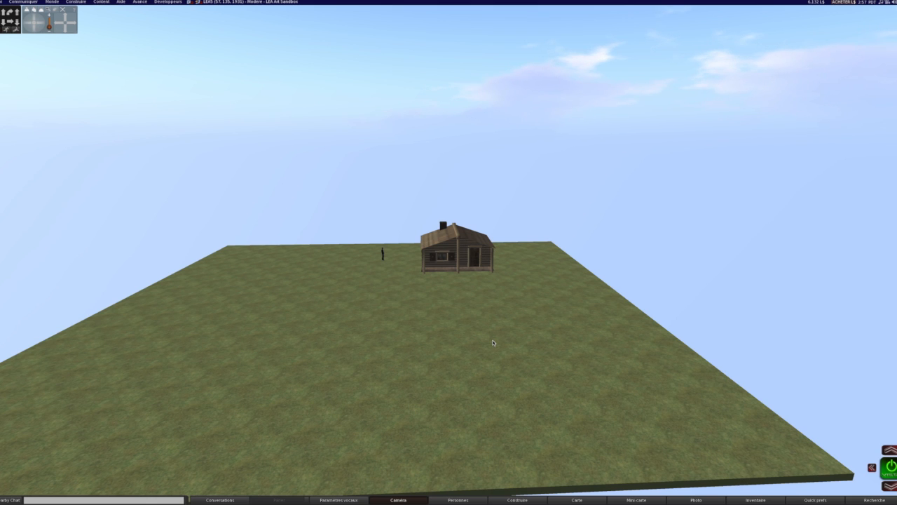
{"action": "mouse_move", "coordinate": [480, 254]}
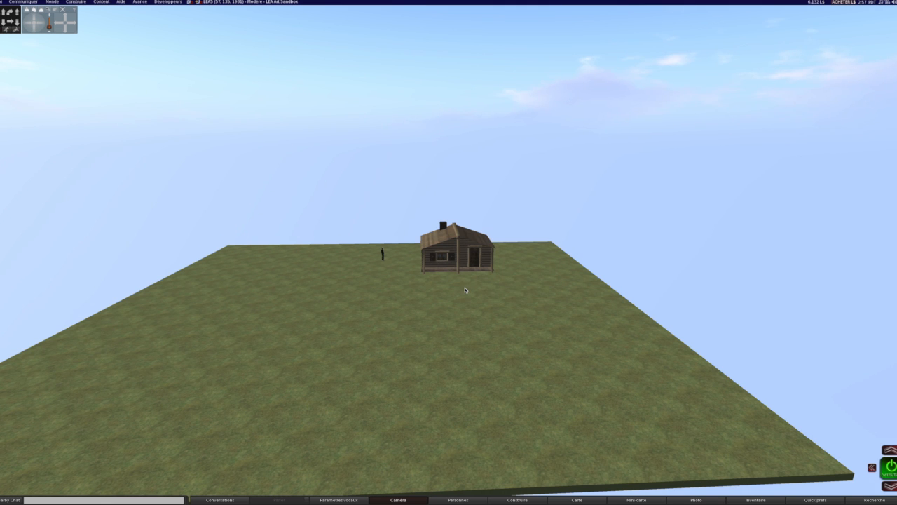
{"action": "left_click_drag", "start_coordinate": [464, 263], "coordinate": [561, 216], "text": "alt"}
{"action": "left_click_drag", "start_coordinate": [446, 226], "coordinate": [443, 242], "text": "alt"}
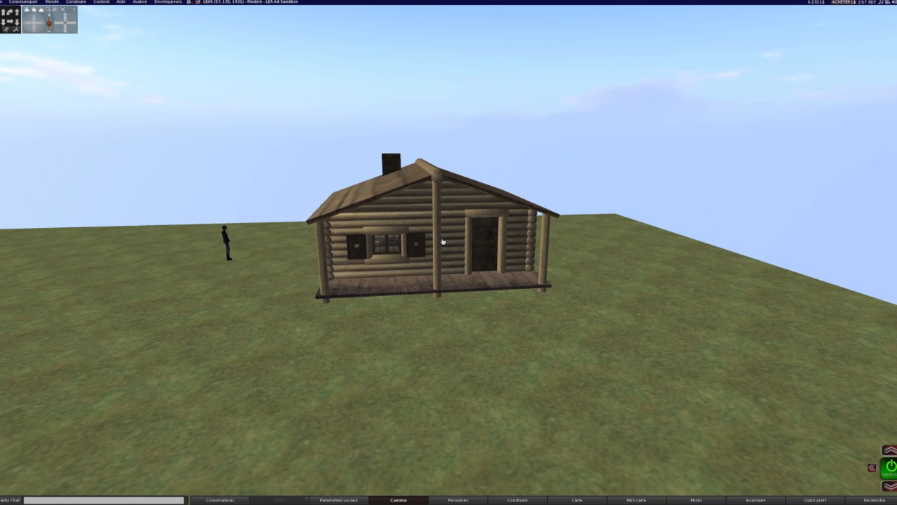
Edit the cabin, select its wall face and preview the Fort-West-Cabane-2-Murs texture at full size
{"action": "right_click", "coordinate": [443, 231]}
{"action": "left_click", "coordinate": [457, 242]}
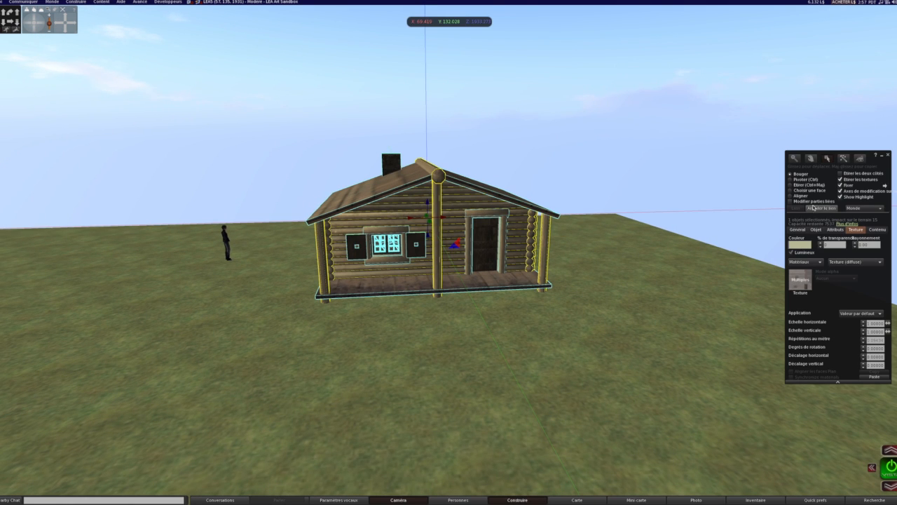
{"action": "left_click", "coordinate": [791, 190]}
{"action": "left_click", "coordinate": [800, 279]}
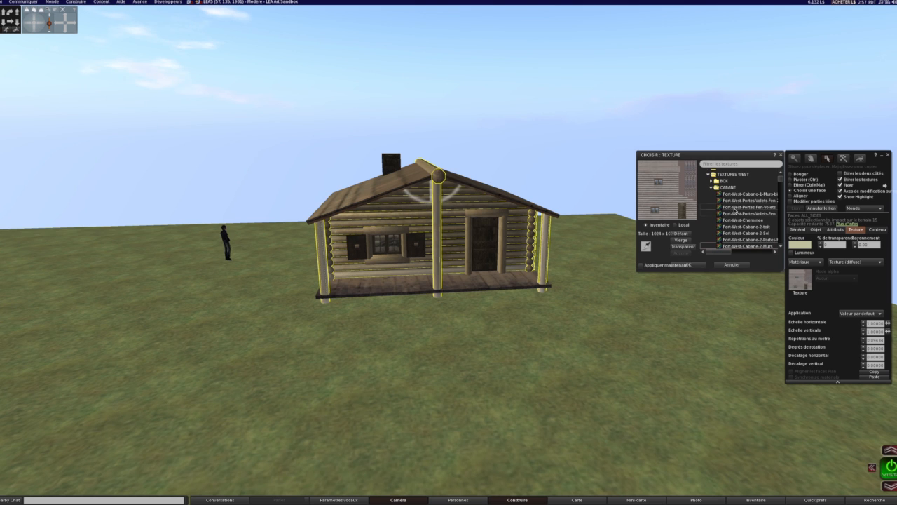
{"action": "double_click", "coordinate": [731, 245]}
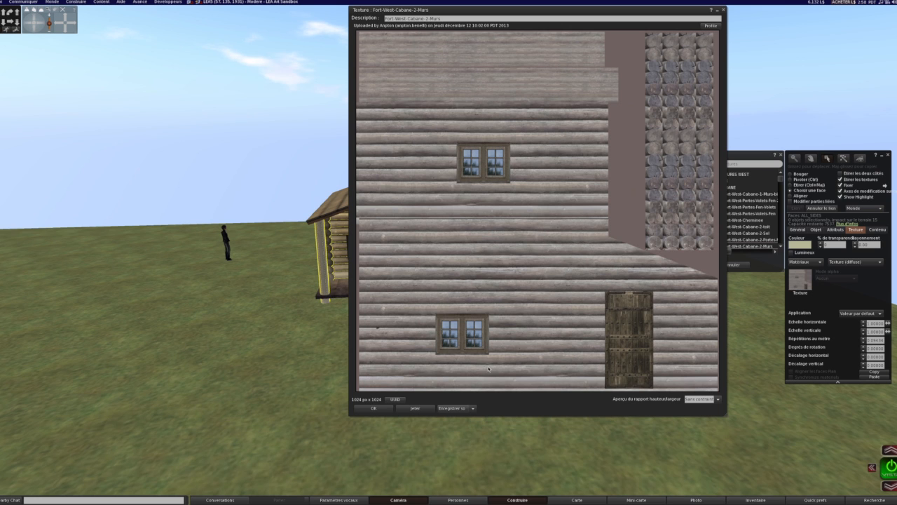
{"action": "left_click", "coordinate": [724, 10]}
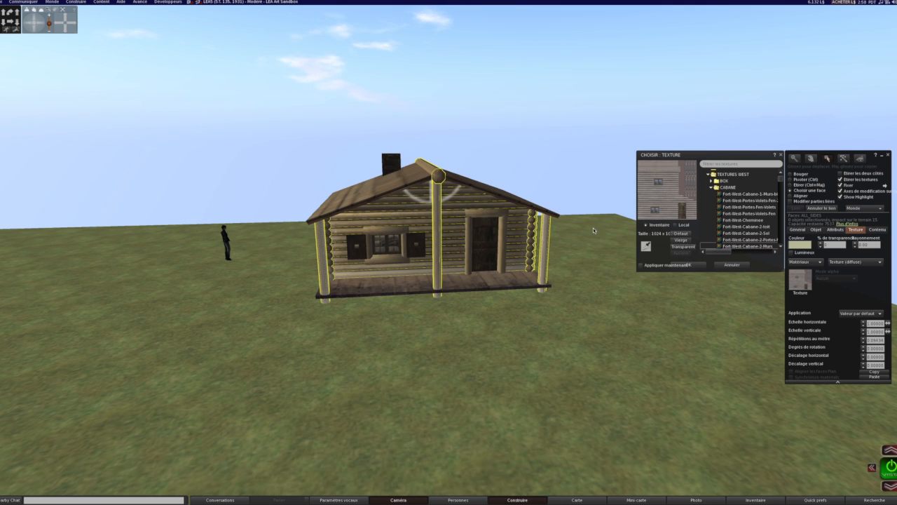
Close the object editor and view the cabin from very far away, then from a medium distance
{"action": "left_click", "coordinate": [888, 155]}
{"action": "left_click_drag", "start_coordinate": [448, 259], "coordinate": [375, 367], "text": "alt"}
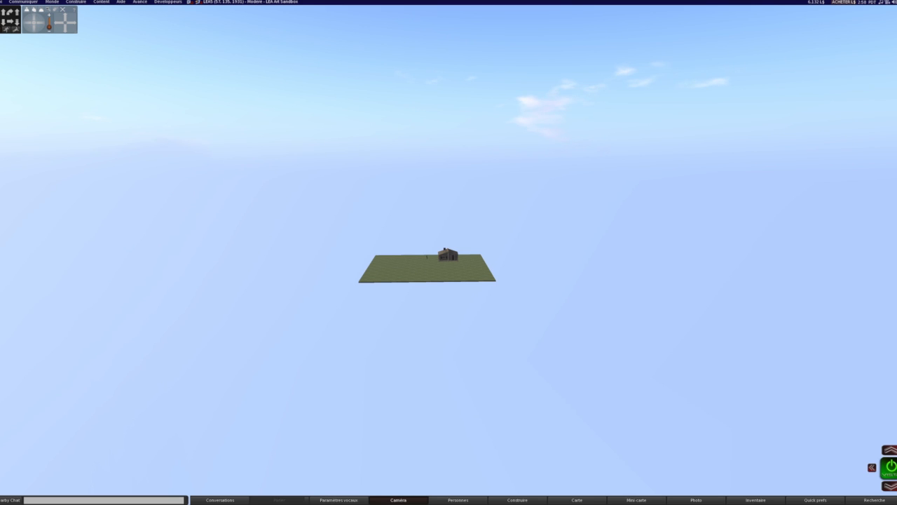
{"action": "left_click_drag", "start_coordinate": [448, 255], "coordinate": [423, 242], "text": "alt"}
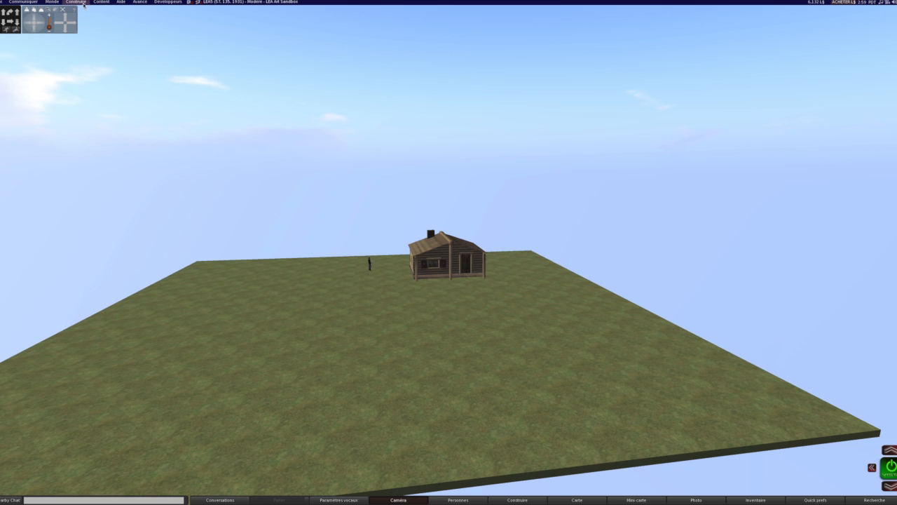
Start a mesh model upload using Fort-West-EE1-Cabane-2-Mur.dae as the high level of detail
{"action": "left_click", "coordinate": [82, 3]}
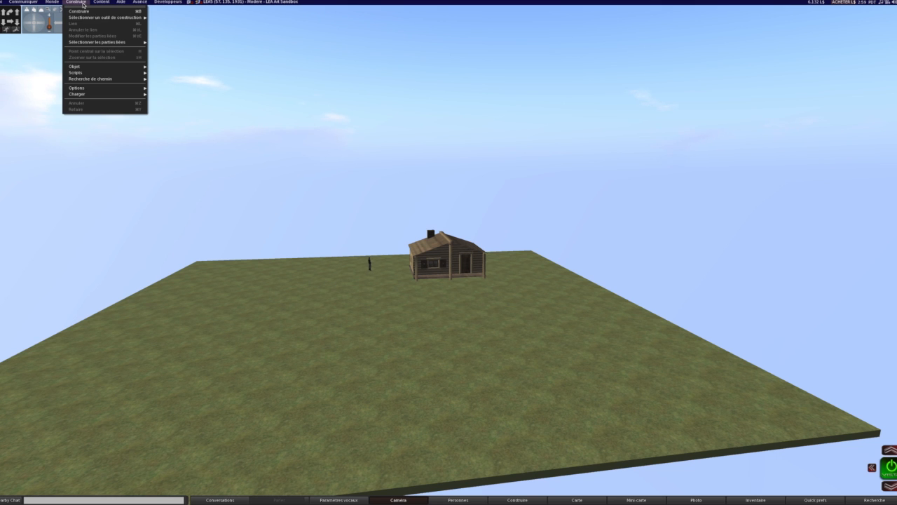
{"action": "mouse_move", "coordinate": [91, 94]}
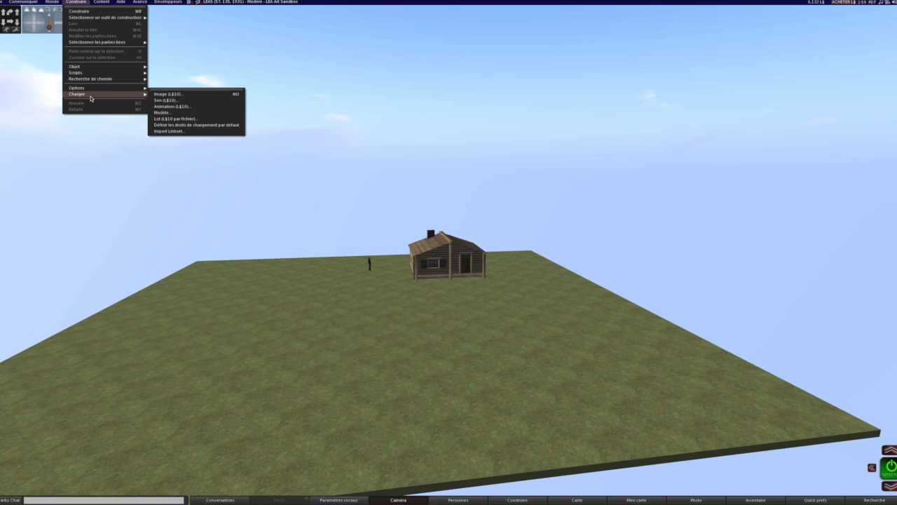
{"action": "left_click", "coordinate": [185, 113]}
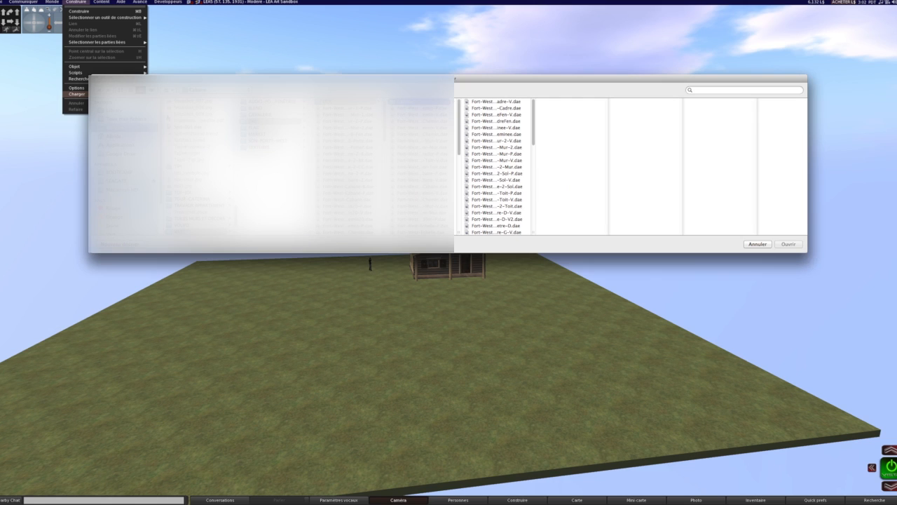
{"action": "left_click_drag", "start_coordinate": [533, 232], "coordinate": [595, 232]}
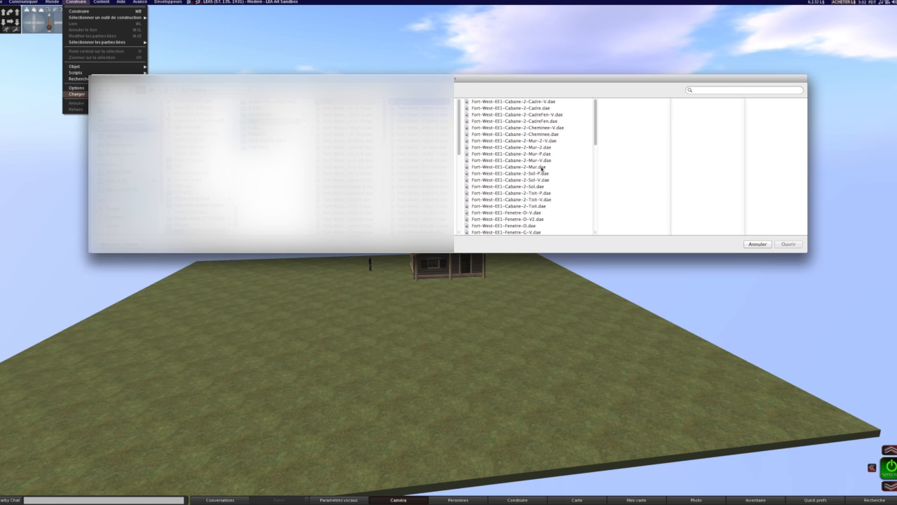
{"action": "left_click", "coordinate": [541, 169]}
{"action": "left_click", "coordinate": [789, 244]}
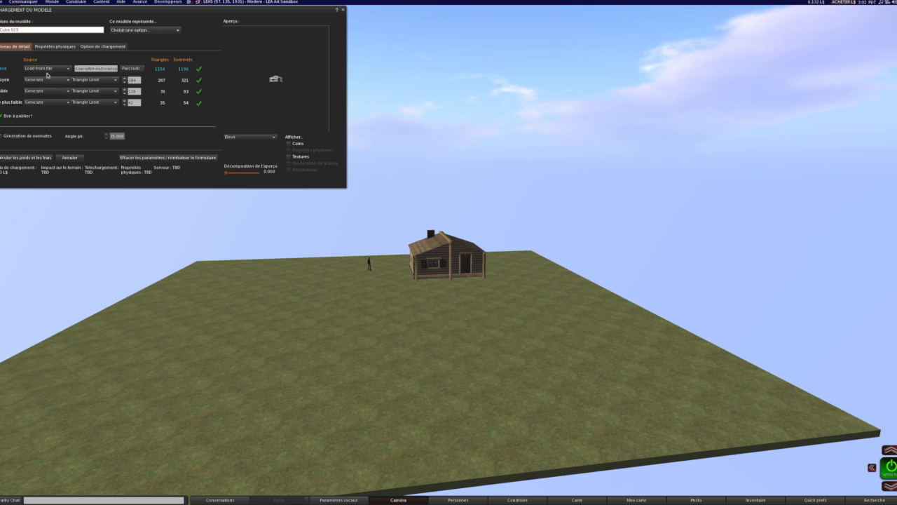
Set the medium level of detail to load from file, using Fort-West-EE1-Cabane-2-Mur-V.dae
{"action": "left_click", "coordinate": [67, 82]}
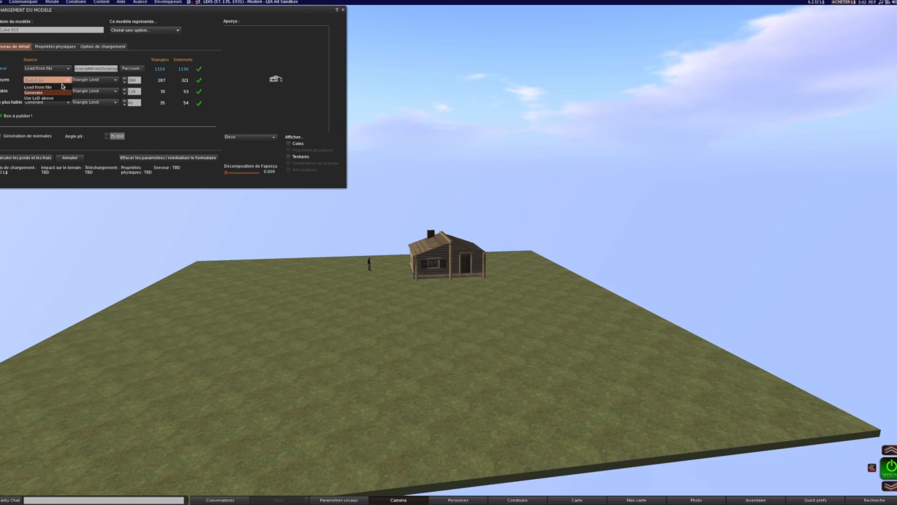
{"action": "left_click", "coordinate": [55, 87]}
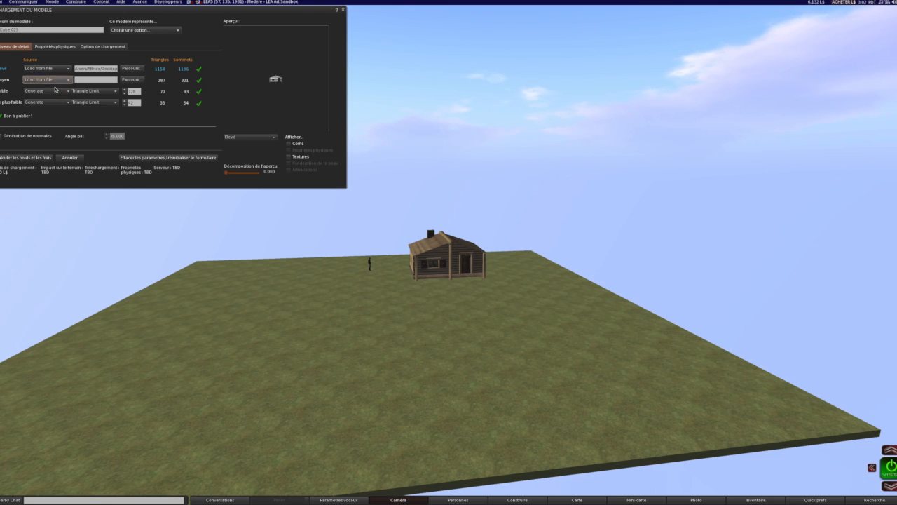
{"action": "left_click", "coordinate": [133, 80]}
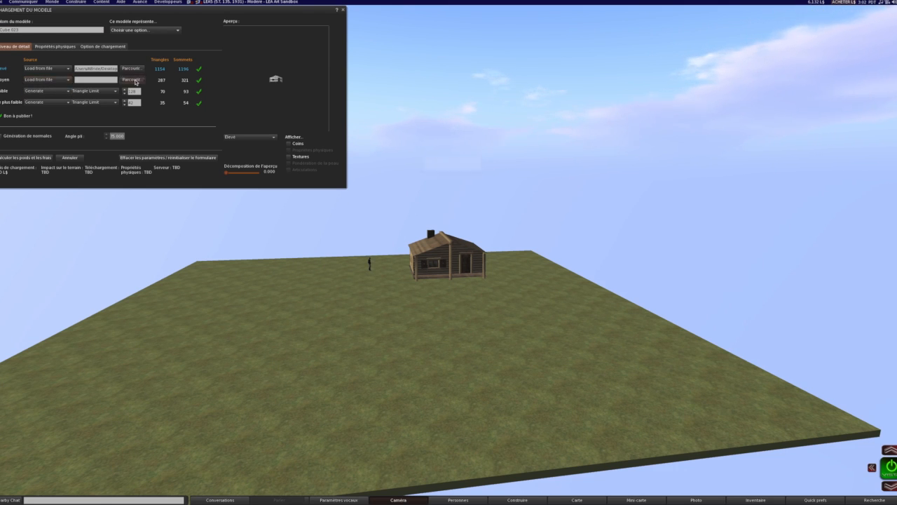
{"action": "left_click_drag", "start_coordinate": [531, 232], "coordinate": [601, 217]}
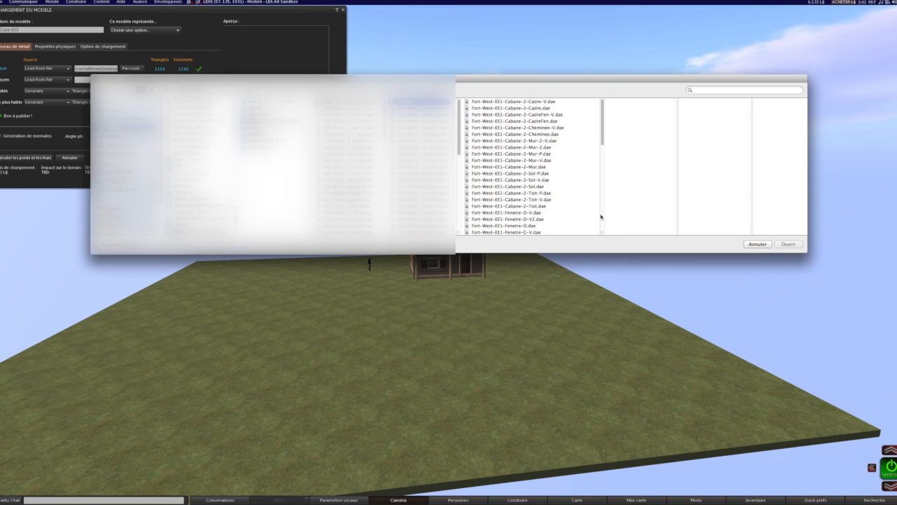
{"action": "left_click", "coordinate": [549, 160]}
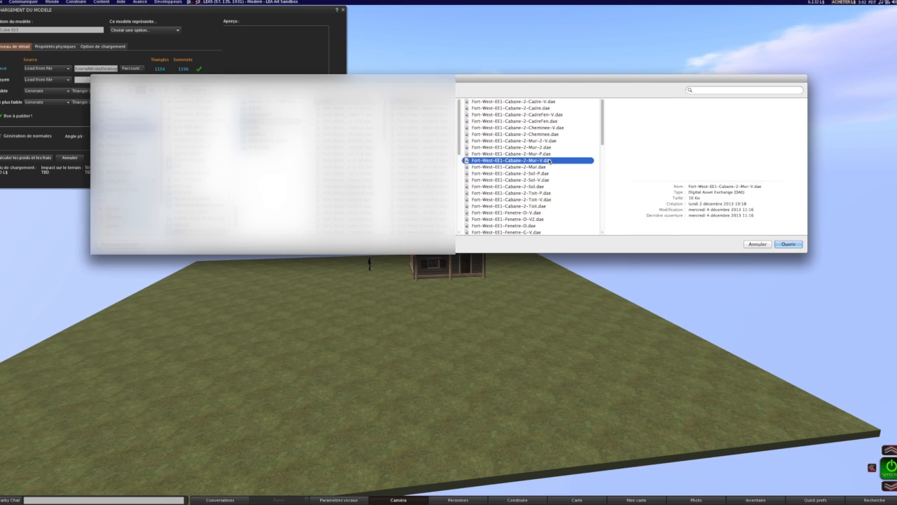
{"action": "left_click", "coordinate": [794, 246]}
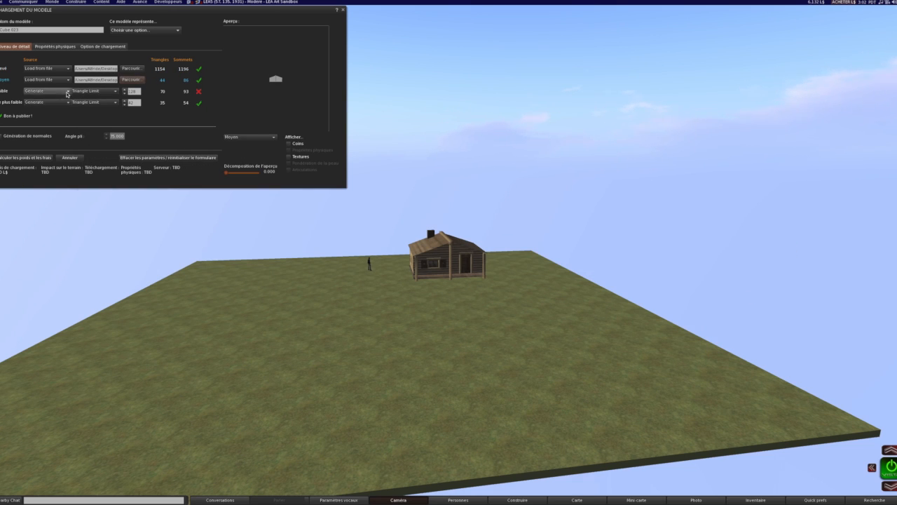
Set the low level of detail to load from file, using Fort-West-EE1-Cabane-2-Mur-V.dae
{"action": "left_click", "coordinate": [47, 91]}
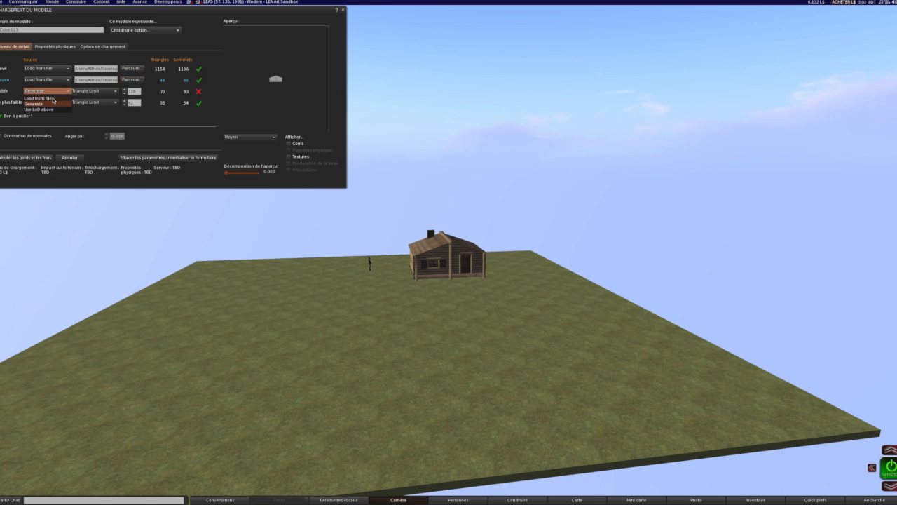
{"action": "left_click", "coordinate": [52, 98]}
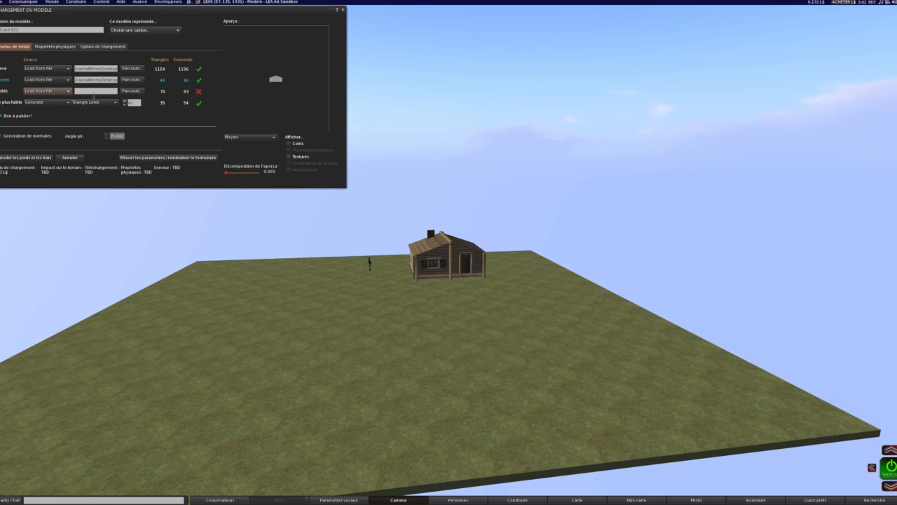
{"action": "left_click", "coordinate": [131, 91]}
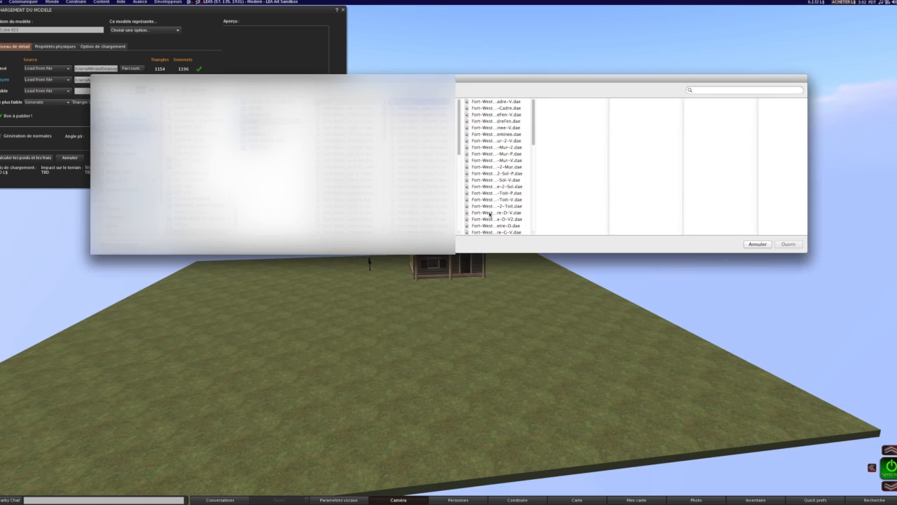
{"action": "left_click_drag", "start_coordinate": [538, 231], "coordinate": [608, 228]}
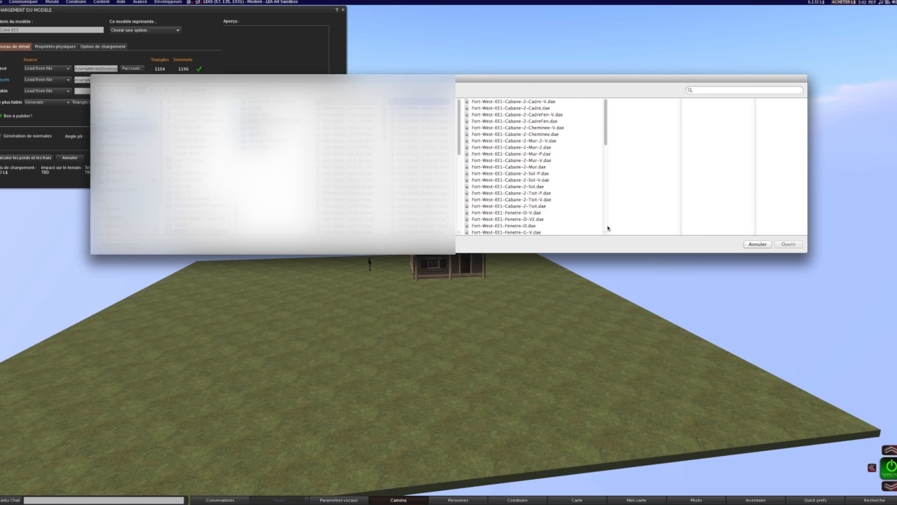
{"action": "left_click", "coordinate": [551, 161]}
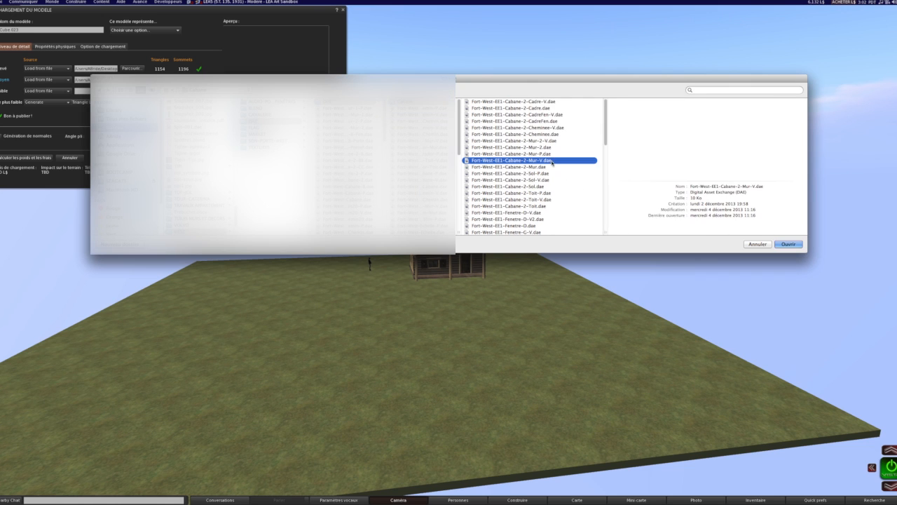
{"action": "left_click", "coordinate": [789, 244]}
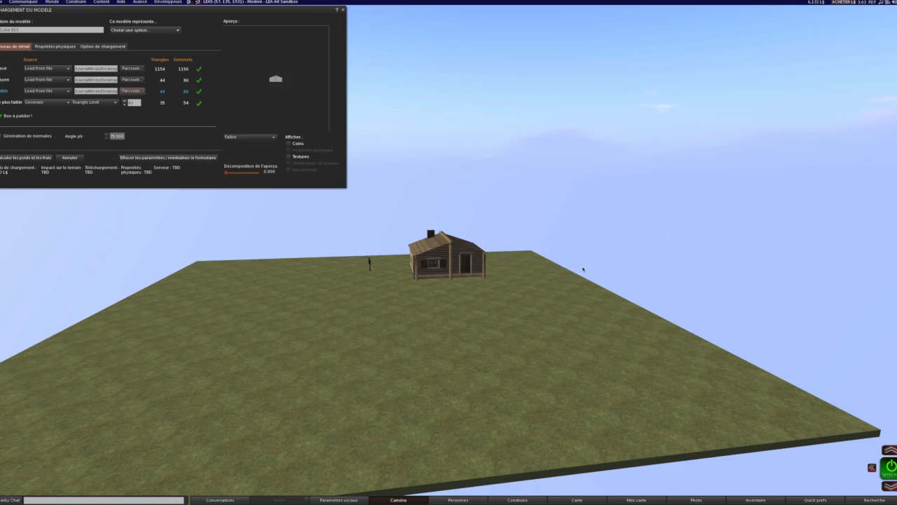
Set the lowest level of detail to load from file, using the same Fort-West-EE1-Cabane-2-Mur-V.dae
{"action": "left_click", "coordinate": [45, 104]}
{"action": "left_click", "coordinate": [54, 110]}
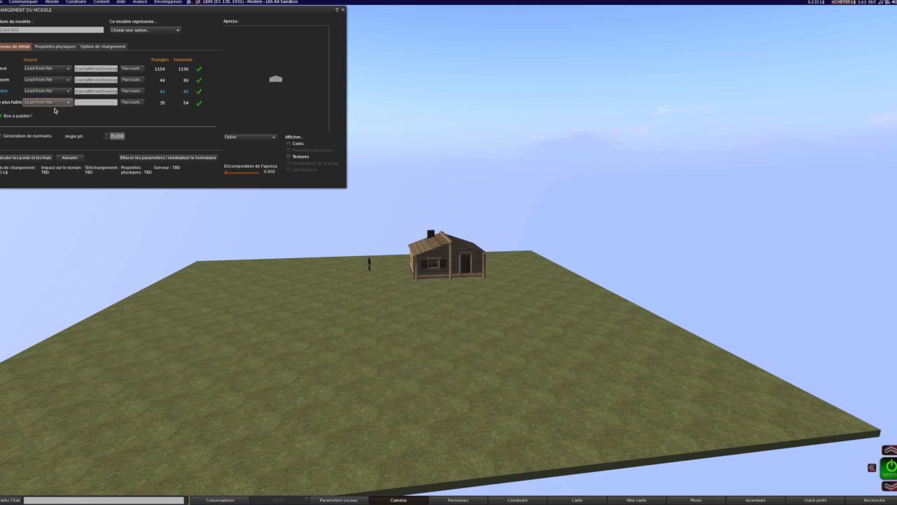
{"action": "left_click", "coordinate": [131, 102]}
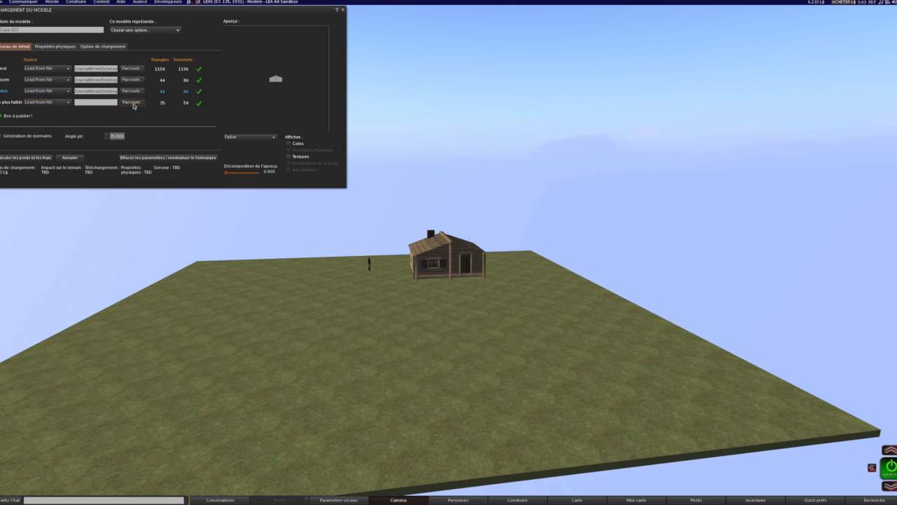
{"action": "left_click_drag", "start_coordinate": [532, 232], "coordinate": [577, 232]}
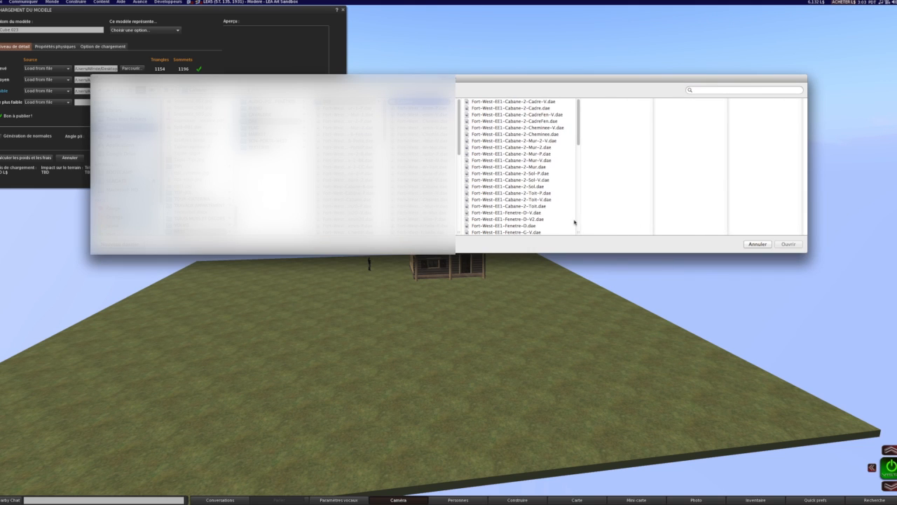
{"action": "left_click", "coordinate": [551, 161]}
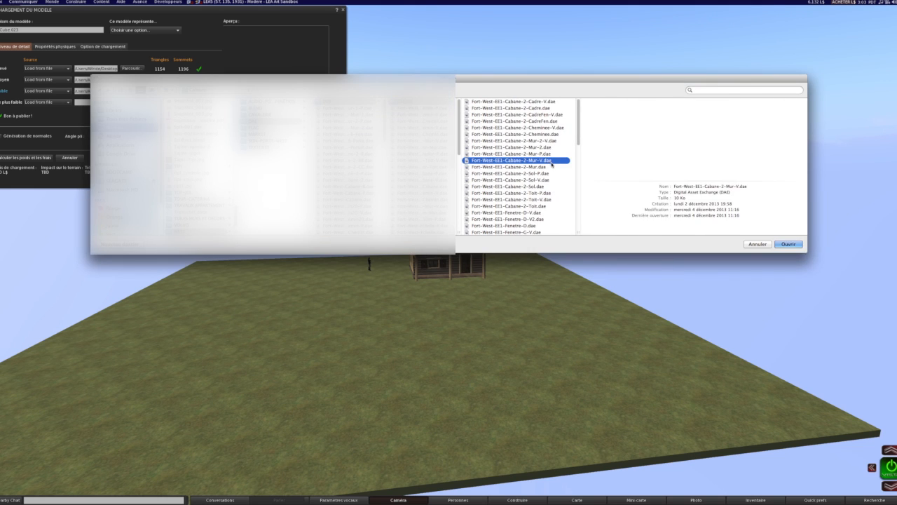
{"action": "left_click", "coordinate": [798, 244]}
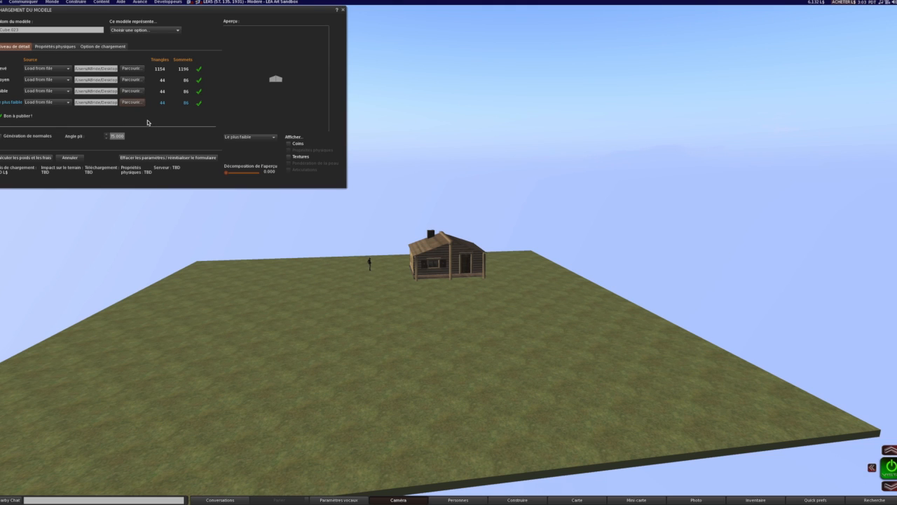
Load the physics shape from file Fort-West-EE1-Cabane-2-Mur-P.dae and inspect it around the cabin walls in the preview
{"action": "left_click", "coordinate": [63, 47]}
{"action": "left_click", "coordinate": [121, 62]}
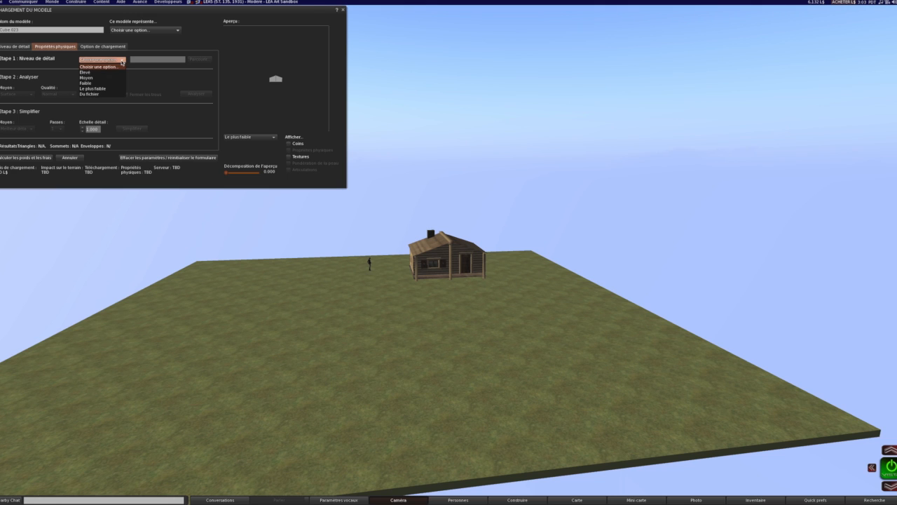
{"action": "left_click", "coordinate": [90, 94]}
{"action": "left_click", "coordinate": [199, 60]}
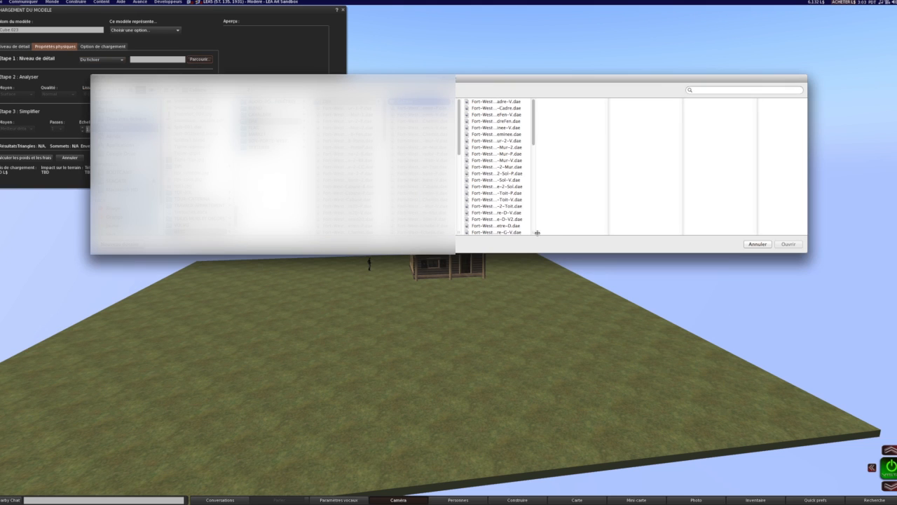
{"action": "left_click_drag", "start_coordinate": [535, 232], "coordinate": [577, 230]}
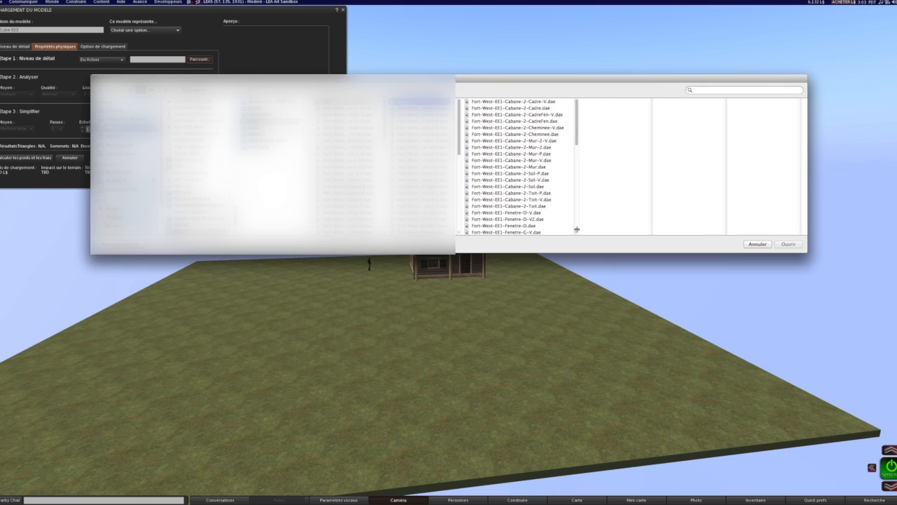
{"action": "left_click", "coordinate": [548, 154]}
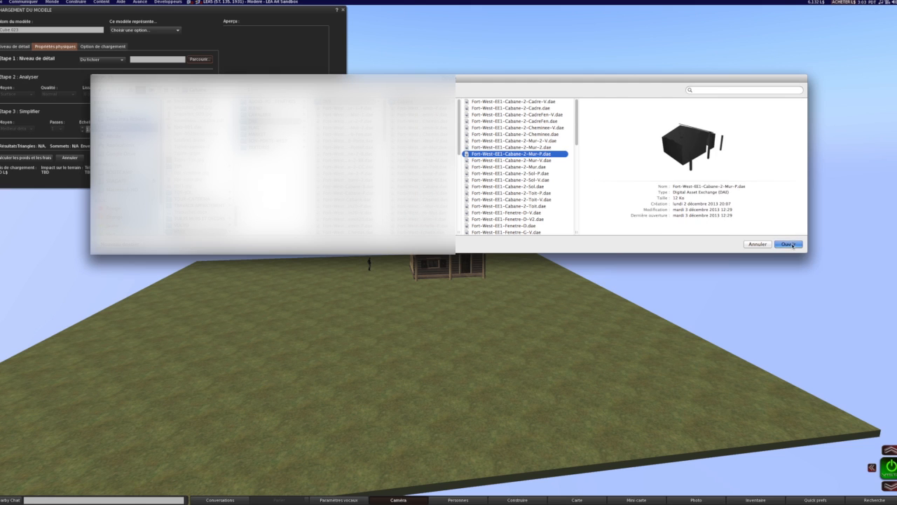
{"action": "left_click", "coordinate": [788, 244]}
{"action": "scroll", "coordinate": [261, 111], "scroll_direction": "up", "scroll_amount": 6}
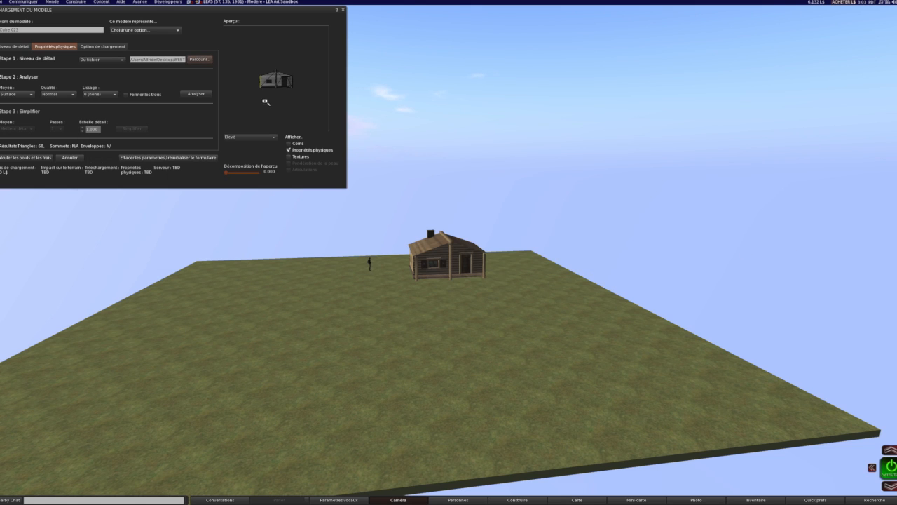
{"action": "left_click_drag", "start_coordinate": [268, 98], "coordinate": [284, 100]}
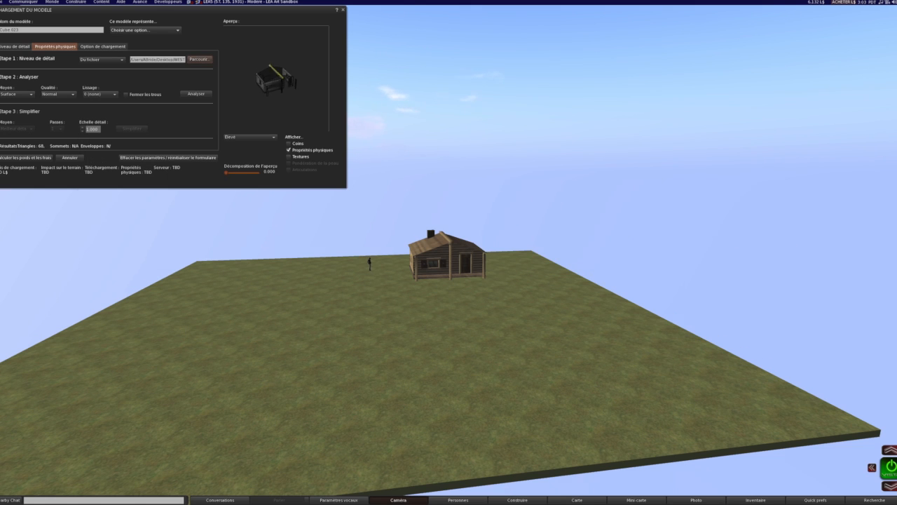
{"action": "scroll", "coordinate": [268, 99], "scroll_direction": "up", "scroll_amount": 6}
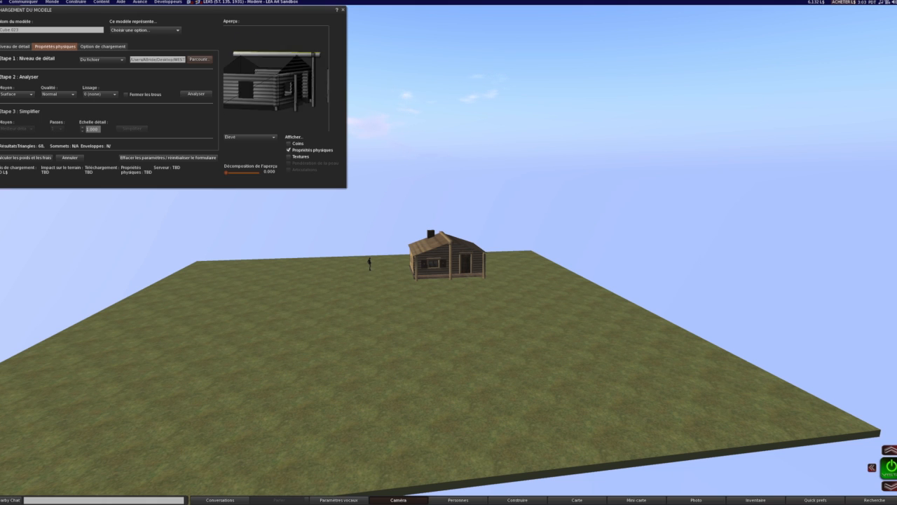
{"action": "left_click_drag", "start_coordinate": [267, 98], "coordinate": [308, 90]}
{"action": "left_click_drag", "start_coordinate": [276, 79], "coordinate": [254, 99]}
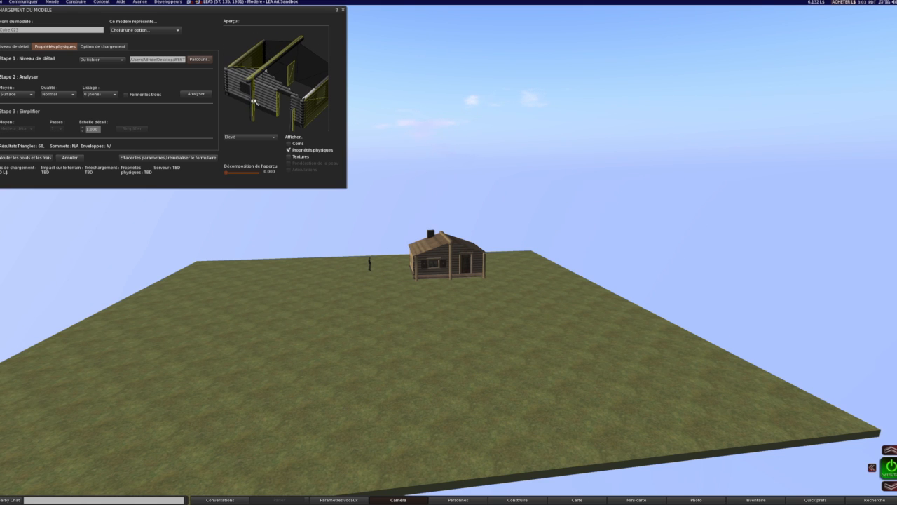
Set the upload scale to 2 and calculate the model's weights and fees
{"action": "left_click", "coordinate": [105, 47]}
{"action": "key", "text": "BackSpace"}
{"action": "type", "text": "2"}
{"action": "key", "text": "Return"}
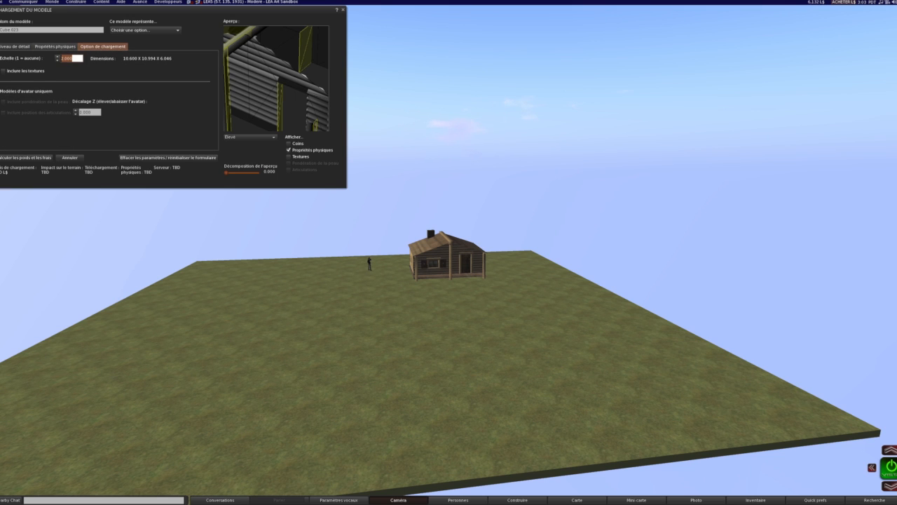
{"action": "left_click", "coordinate": [13, 159]}
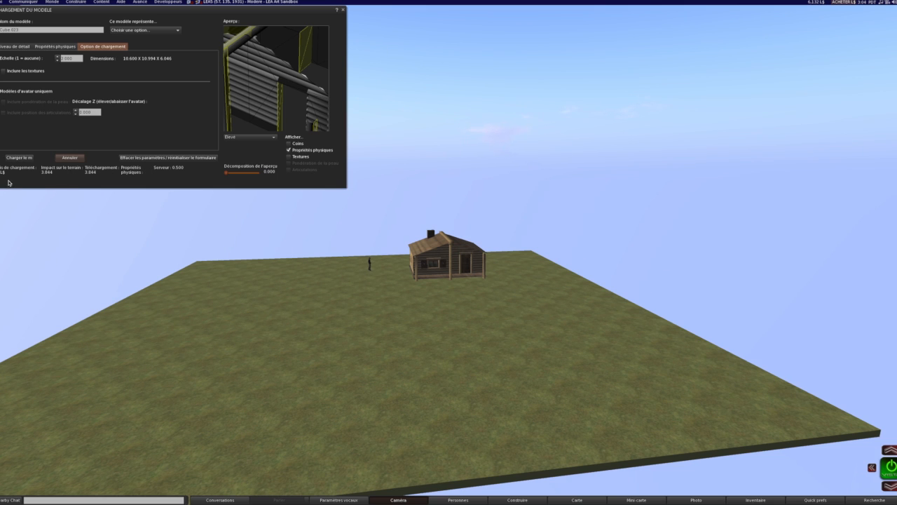
Check the whole wall model in the preview, then close the model upload window without uploading
{"action": "left_click_drag", "start_coordinate": [275, 77], "coordinate": [274, 75]}
{"action": "scroll", "coordinate": [275, 76], "scroll_direction": "down", "scroll_amount": 3}
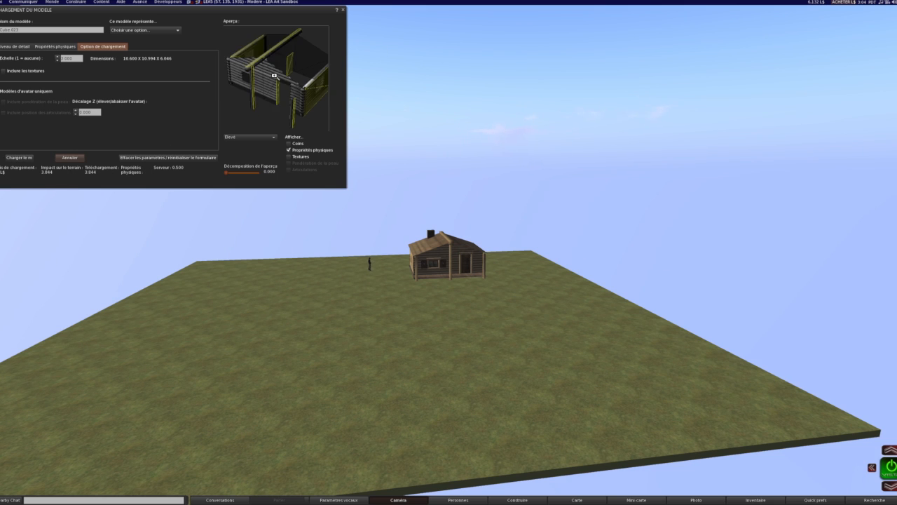
{"action": "left_click", "coordinate": [344, 12]}
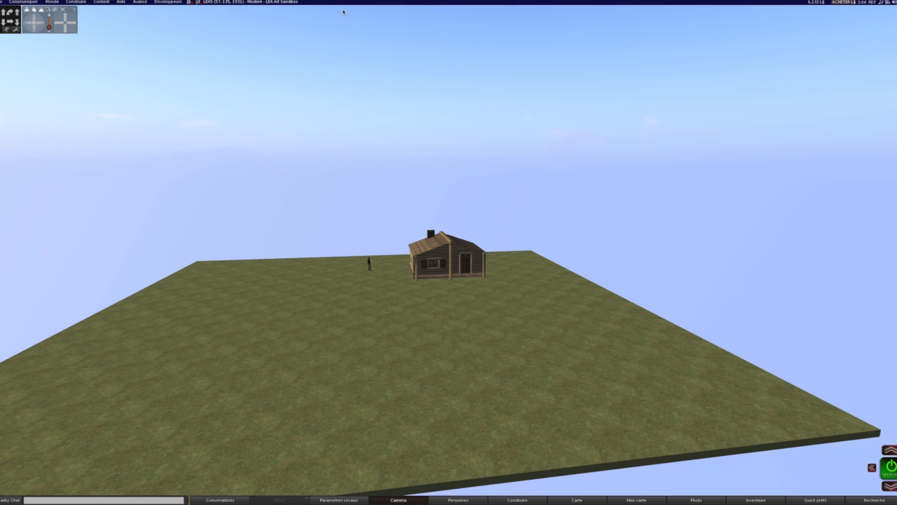